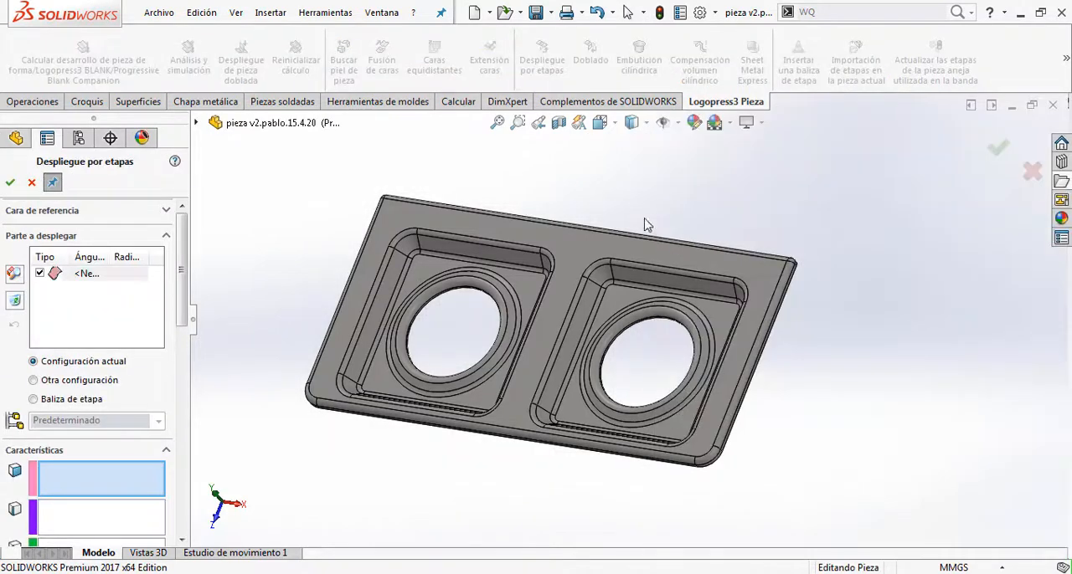
Step: Select the bend face at the lower end of the long-edge flange and apply the staged unfold to it
{"action": "middle_click_drag", "start_coordinate": [645, 223], "coordinate": [569, 397]}
{"action": "scroll", "coordinate": [569, 396], "scroll_direction": "down", "scroll_amount": 5}
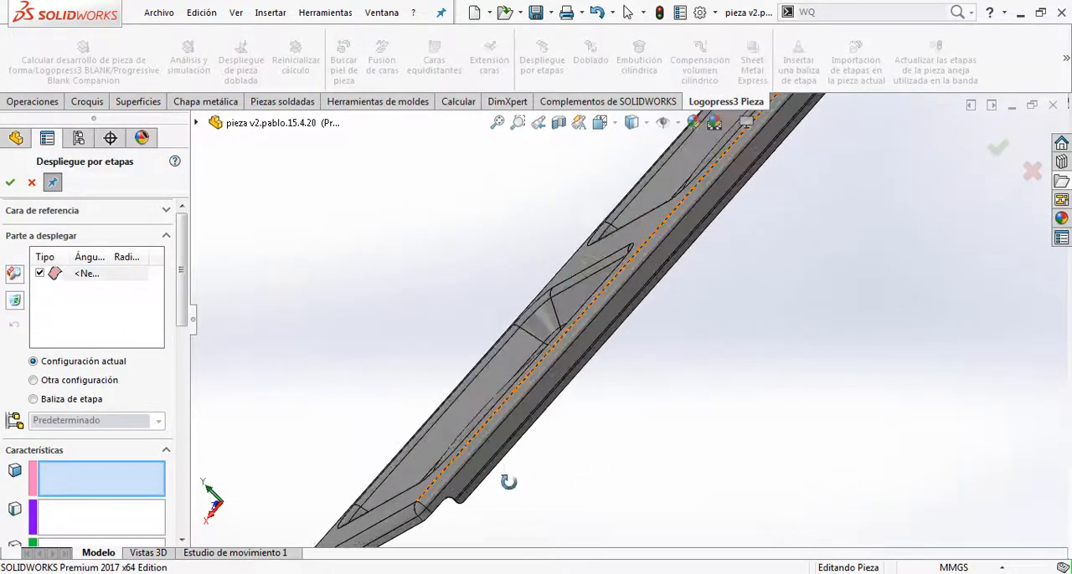
{"action": "scroll", "coordinate": [456, 459], "scroll_direction": "down", "scroll_amount": 2}
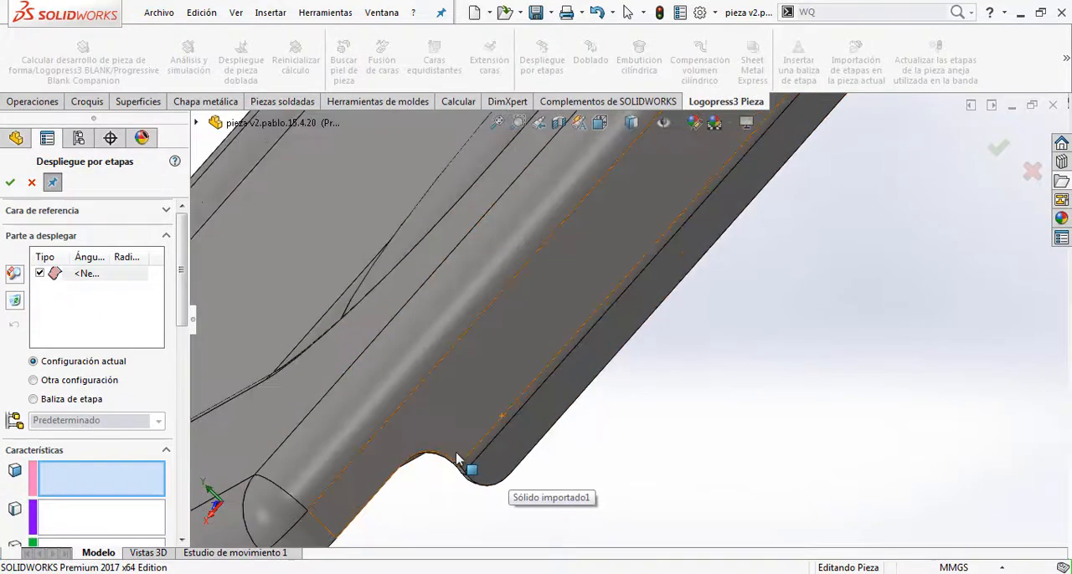
{"action": "left_click", "coordinate": [483, 450]}
{"action": "scroll", "coordinate": [545, 431], "scroll_direction": "up", "scroll_amount": 6}
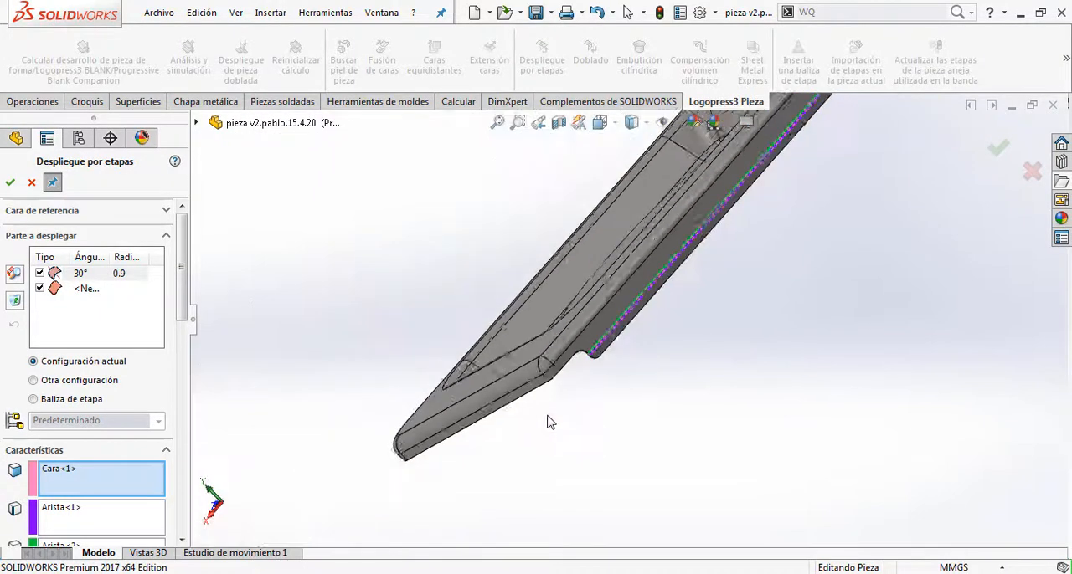
{"action": "middle_click_drag", "start_coordinate": [577, 396], "coordinate": [653, 263]}
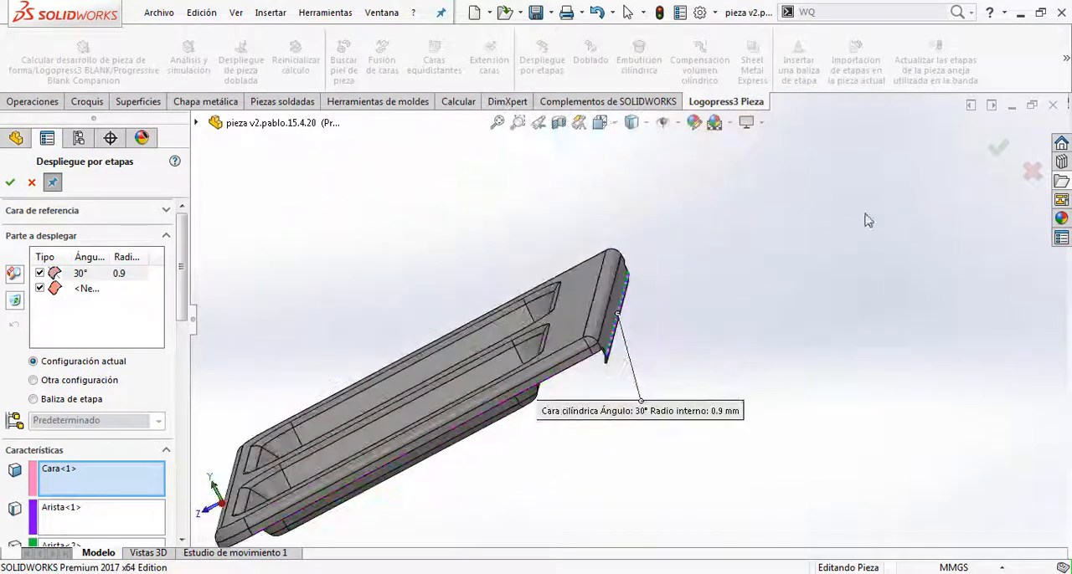
{"action": "left_click", "coordinate": [988, 147]}
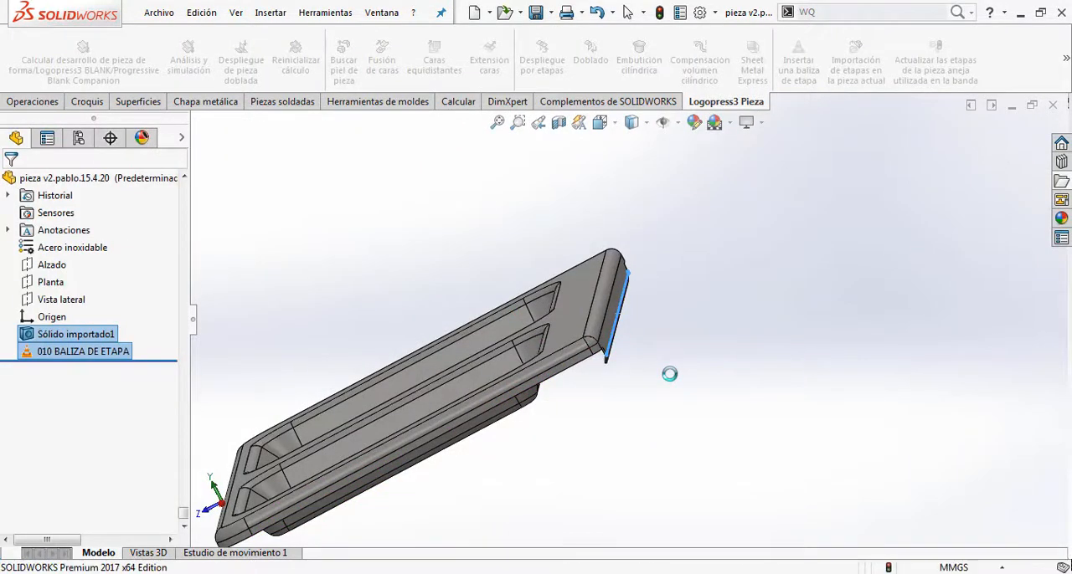
Step: Inspect the unfolded flange along the long edge and finish the staged unfold command
{"action": "scroll", "coordinate": [617, 363], "scroll_direction": "down", "scroll_amount": 5}
{"action": "middle_click_drag", "start_coordinate": [617, 363], "coordinate": [571, 313]}
{"action": "scroll", "coordinate": [596, 311], "scroll_direction": "up", "scroll_amount": 4}
{"action": "scroll", "coordinate": [629, 310], "scroll_direction": "up", "scroll_amount": 4}
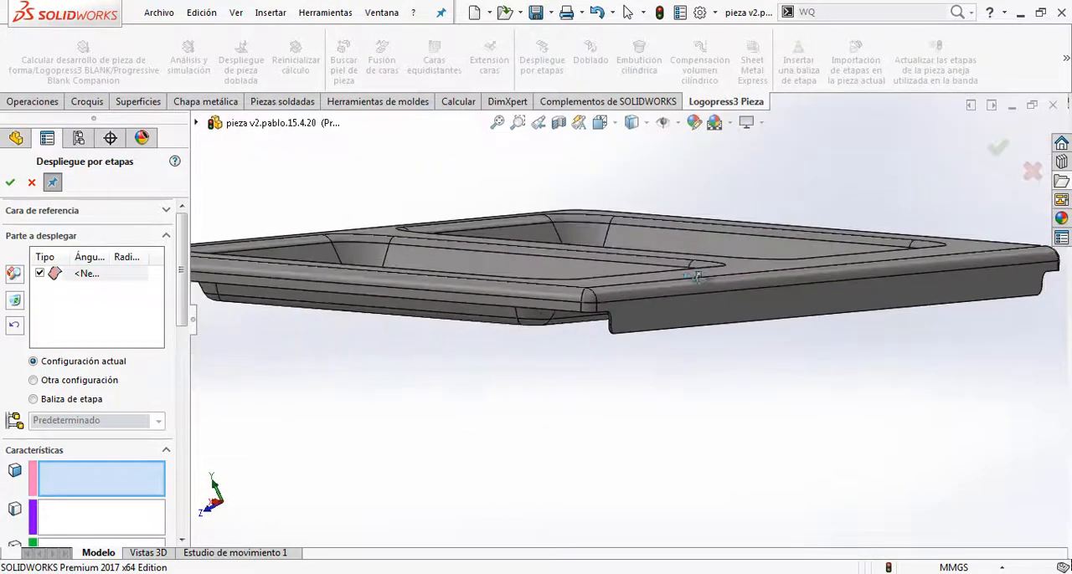
{"action": "middle_click_drag", "start_coordinate": [706, 271], "coordinate": [904, 238]}
{"action": "scroll", "coordinate": [904, 238], "scroll_direction": "up", "scroll_amount": 3}
{"action": "left_click", "coordinate": [997, 147]}
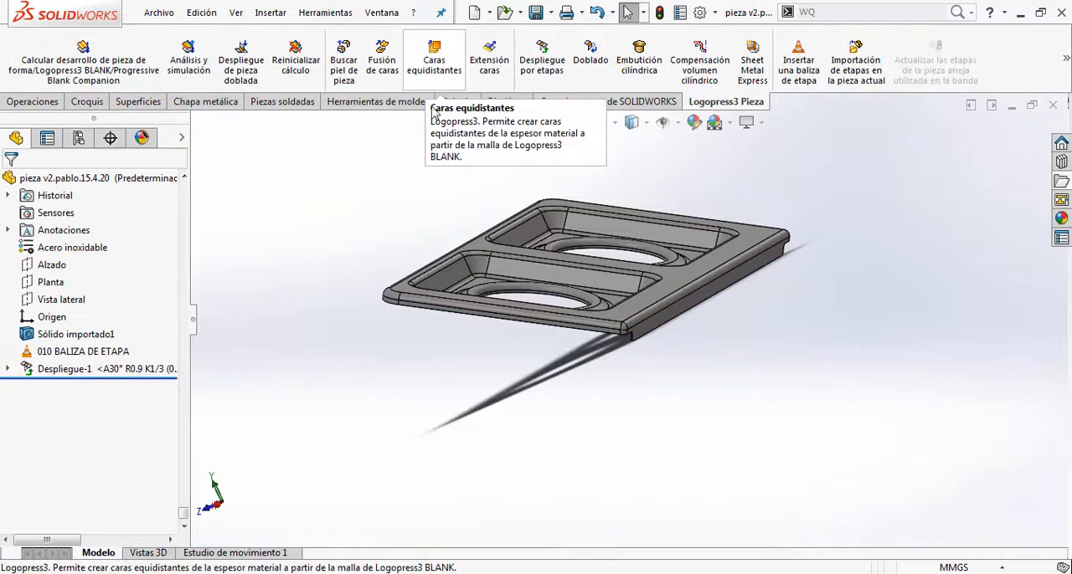
Step: Start a form-part development for 020 BALIZA DE ETAPA and lock the flat top face over the whole entity
{"action": "left_click", "coordinate": [138, 86]}
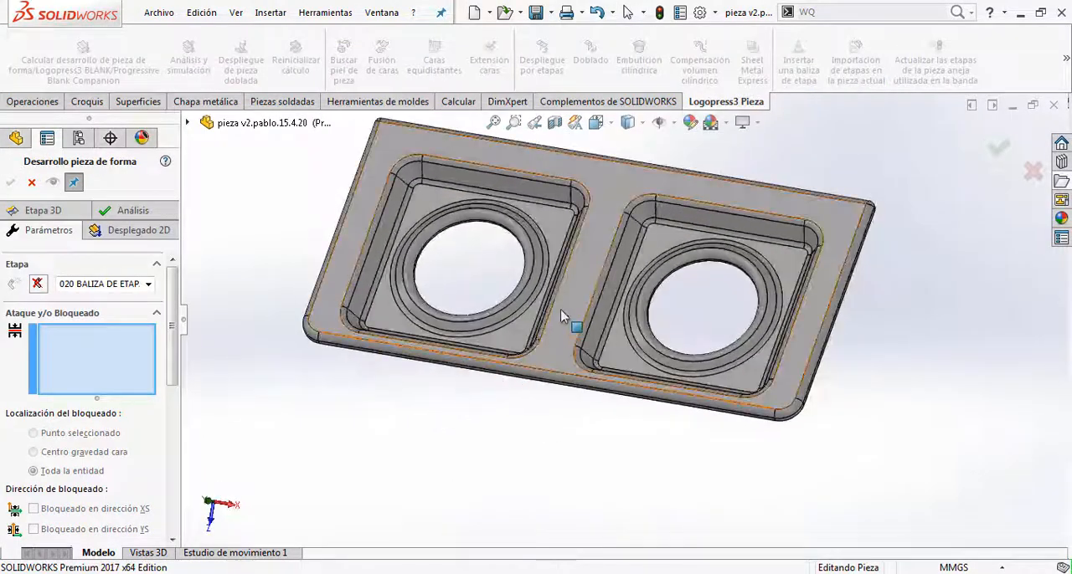
{"action": "left_click", "coordinate": [560, 313]}
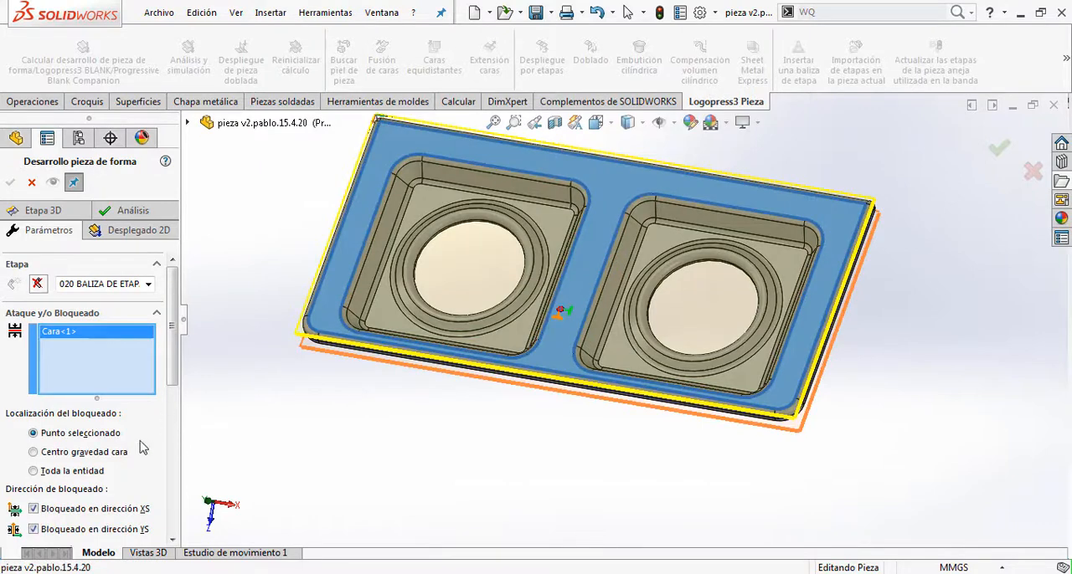
{"action": "left_click", "coordinate": [36, 471]}
Step: Begin the list of faces to exclude with the first pocket's upper outer corner faces and outer side-wall faces
{"action": "left_click_drag", "start_coordinate": [174, 310], "coordinate": [171, 490]}
{"action": "left_click", "coordinate": [115, 414]}
{"action": "left_click", "coordinate": [116, 413]}
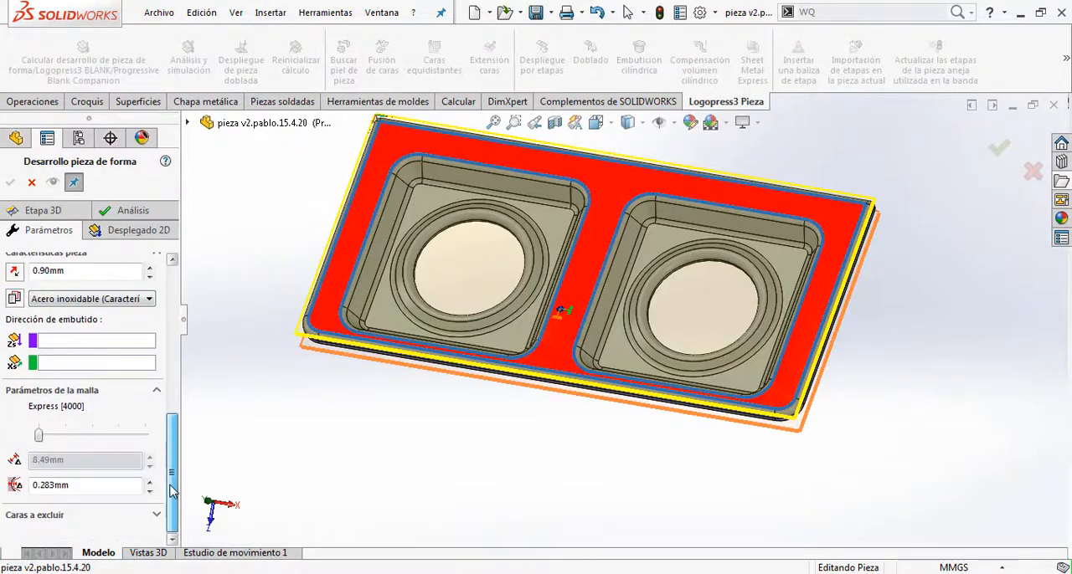
{"action": "left_click", "coordinate": [63, 516]}
{"action": "left_click", "coordinate": [84, 442]}
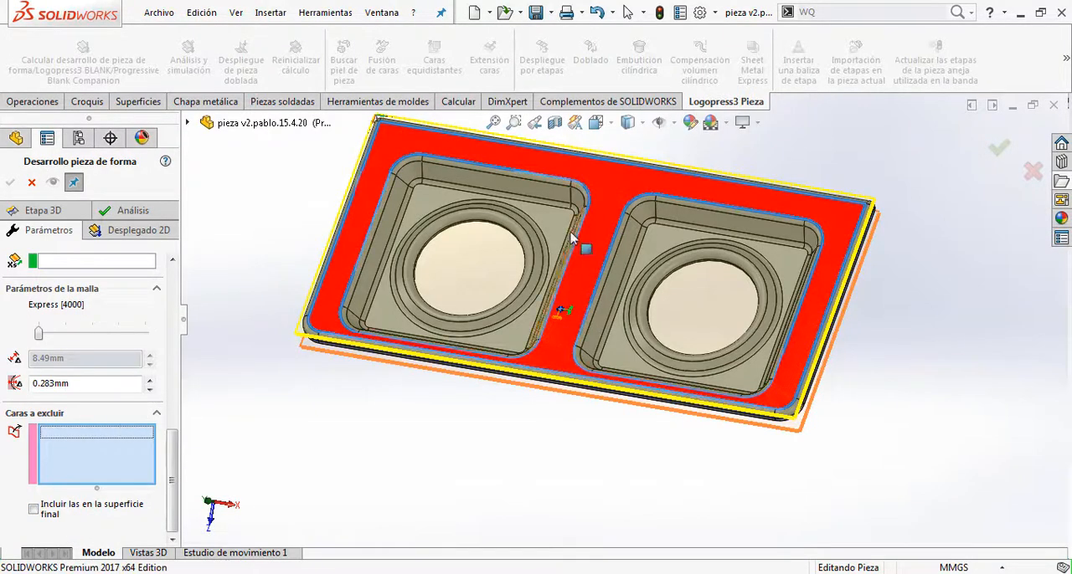
{"action": "scroll", "coordinate": [578, 243], "scroll_direction": "up", "scroll_amount": 3}
{"action": "scroll", "coordinate": [381, 163], "scroll_direction": "up", "scroll_amount": 5}
{"action": "left_click", "coordinate": [280, 160]}
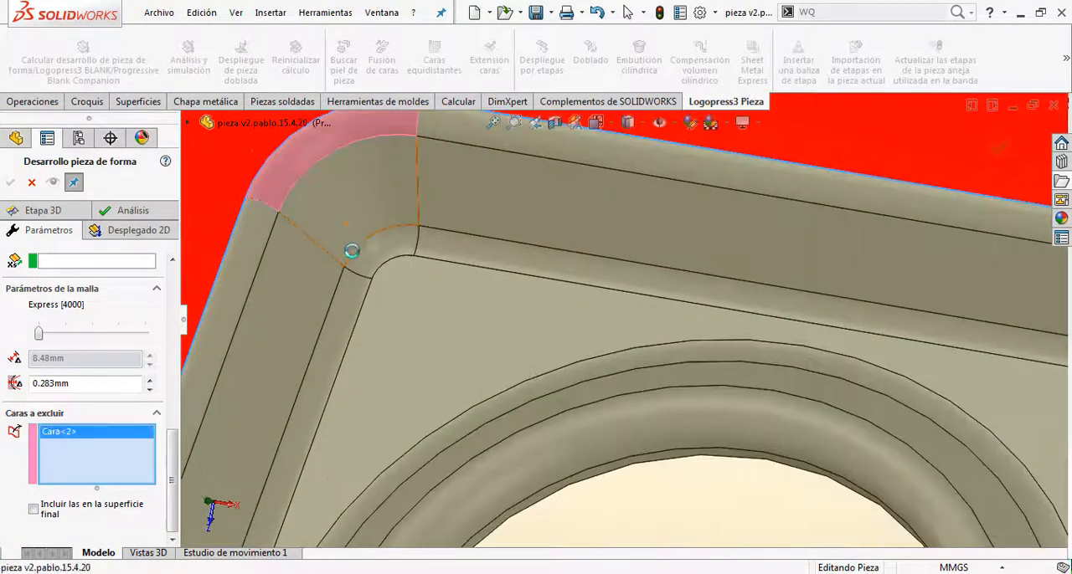
{"action": "left_click", "coordinate": [360, 268]}
{"action": "left_click", "coordinate": [355, 288]}
{"action": "left_click", "coordinate": [313, 285]}
{"action": "left_click", "coordinate": [280, 244]}
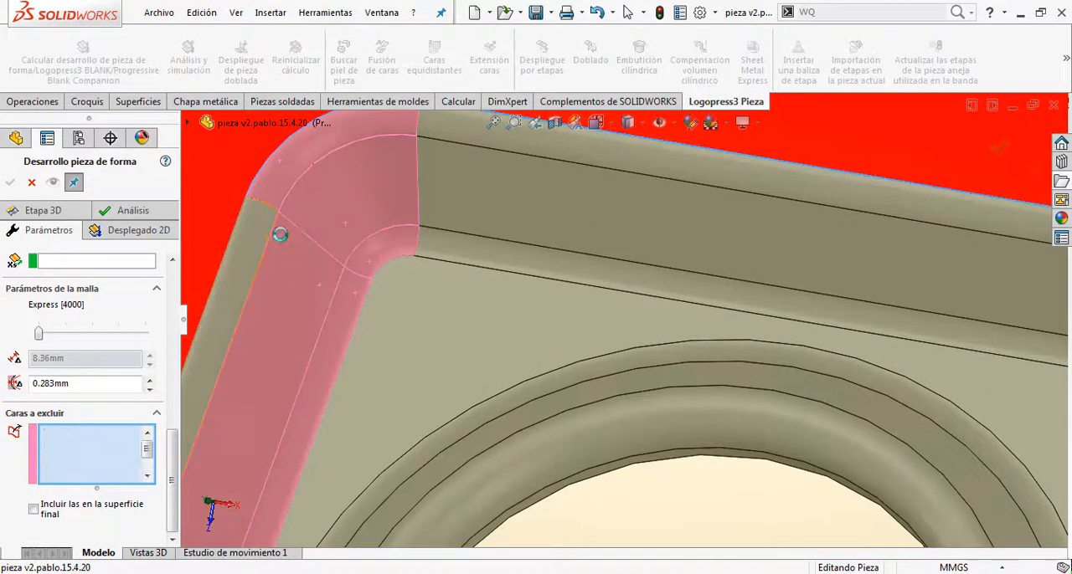
Step: Exclude the first pocket's upper wall faces, its floor and the ring faces around its hole
{"action": "left_click", "coordinate": [433, 243]}
{"action": "left_click", "coordinate": [445, 198]}
{"action": "left_click", "coordinate": [466, 135]}
{"action": "left_click", "coordinate": [441, 315]}
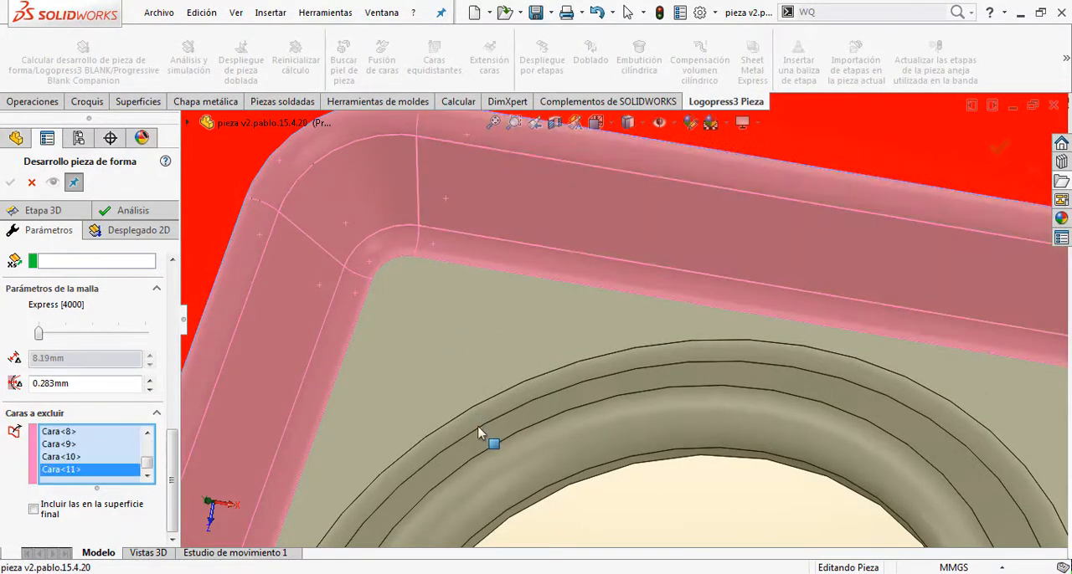
{"action": "left_click", "coordinate": [482, 453]}
{"action": "left_click", "coordinate": [485, 483]}
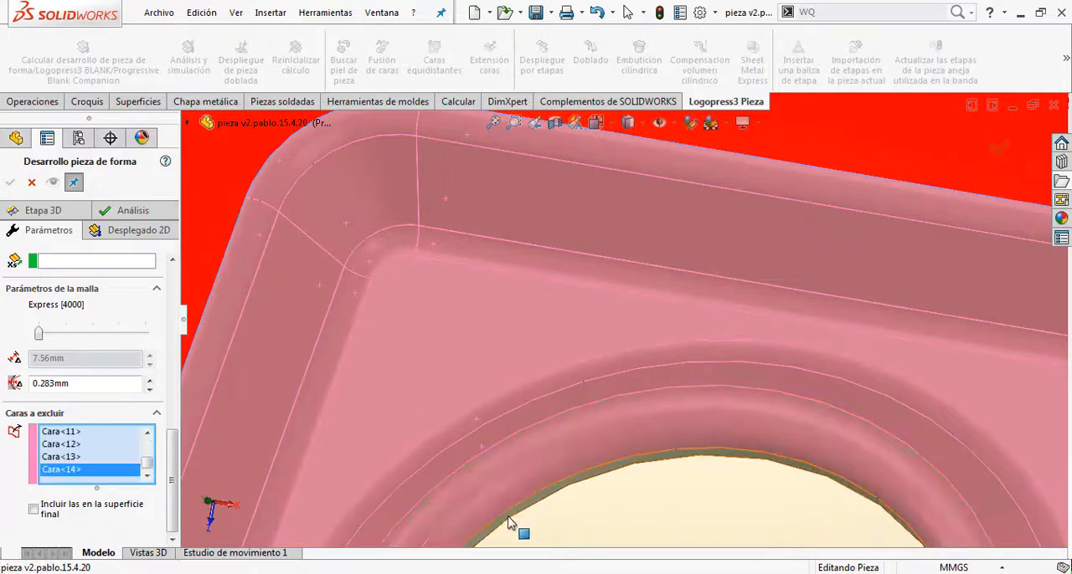
Step: Exclude the first pocket's lower outer corner faces and the adjoining lower wall faces
{"action": "scroll", "coordinate": [508, 517], "scroll_direction": "up", "scroll_amount": 7}
{"action": "scroll", "coordinate": [490, 443], "scroll_direction": "down", "scroll_amount": 7}
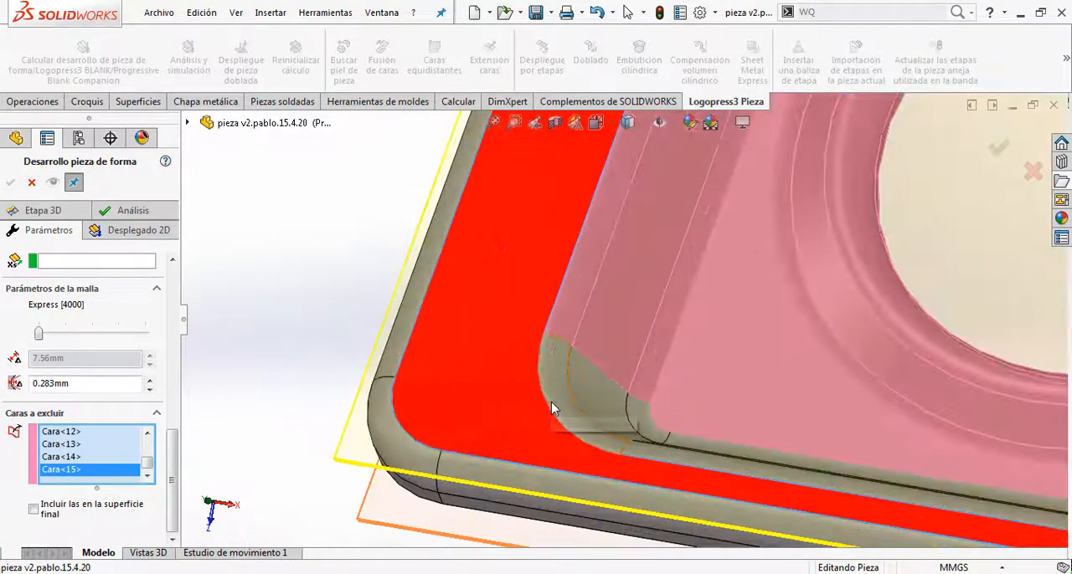
{"action": "left_click", "coordinate": [590, 401]}
{"action": "left_click", "coordinate": [644, 426]}
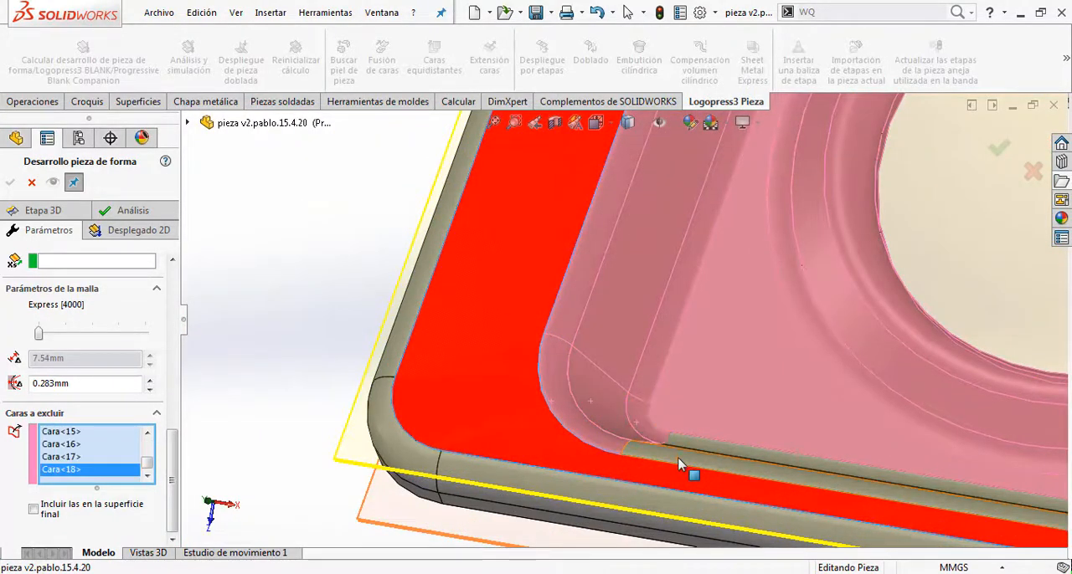
{"action": "left_click", "coordinate": [694, 459]}
{"action": "scroll", "coordinate": [691, 464], "scroll_direction": "down", "scroll_amount": 4}
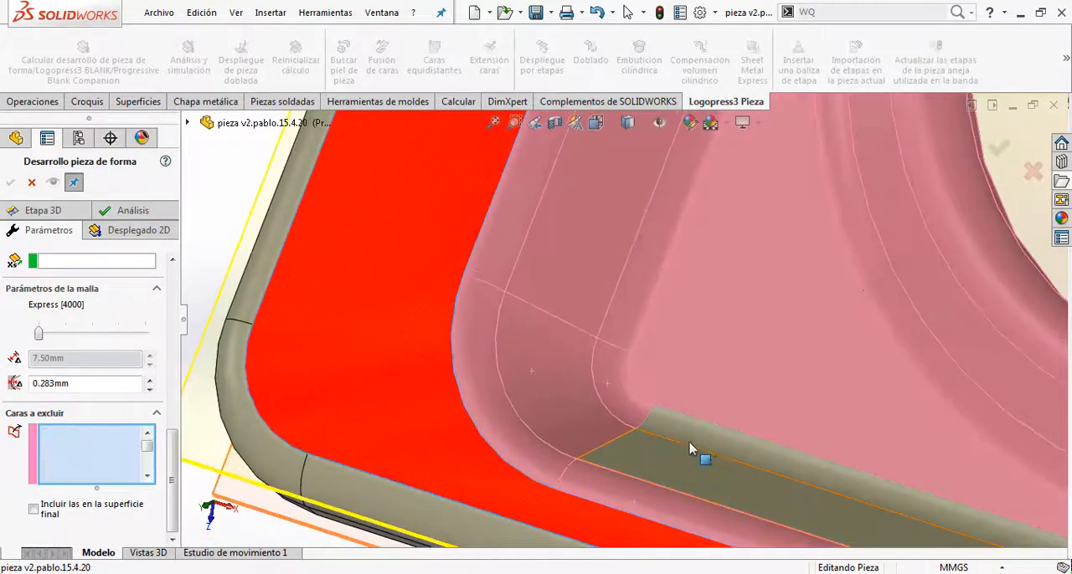
{"action": "scroll", "coordinate": [848, 438], "scroll_direction": "up", "scroll_amount": 4}
{"action": "scroll", "coordinate": [858, 403], "scroll_direction": "down", "scroll_amount": 7}
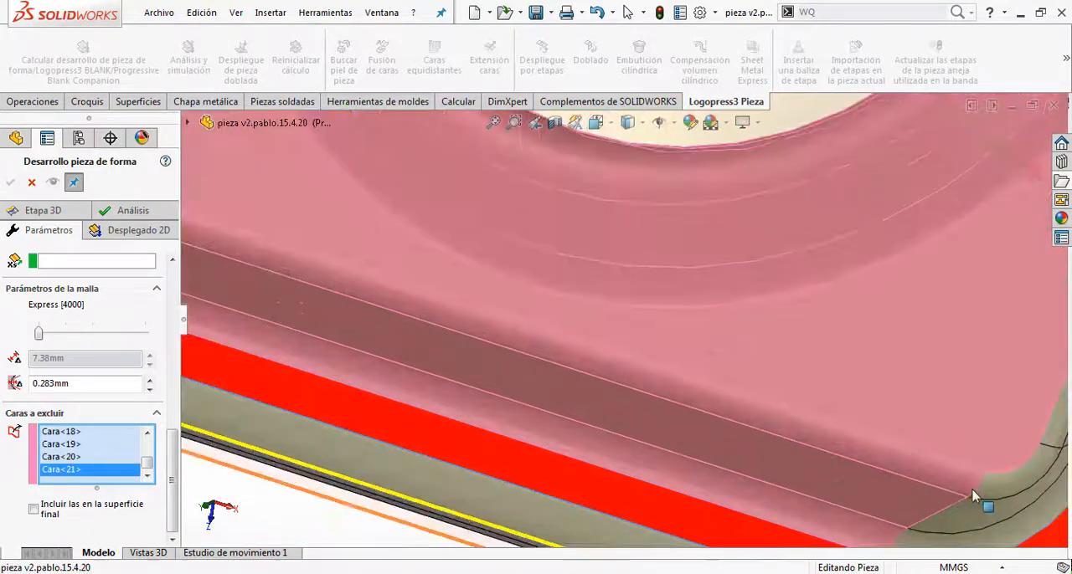
Step: Exclude the first pocket's lower inner corner faces and the side-wall faces next to the central web
{"action": "left_click", "coordinate": [996, 534]}
{"action": "scroll", "coordinate": [889, 285], "scroll_direction": "up", "scroll_amount": 3}
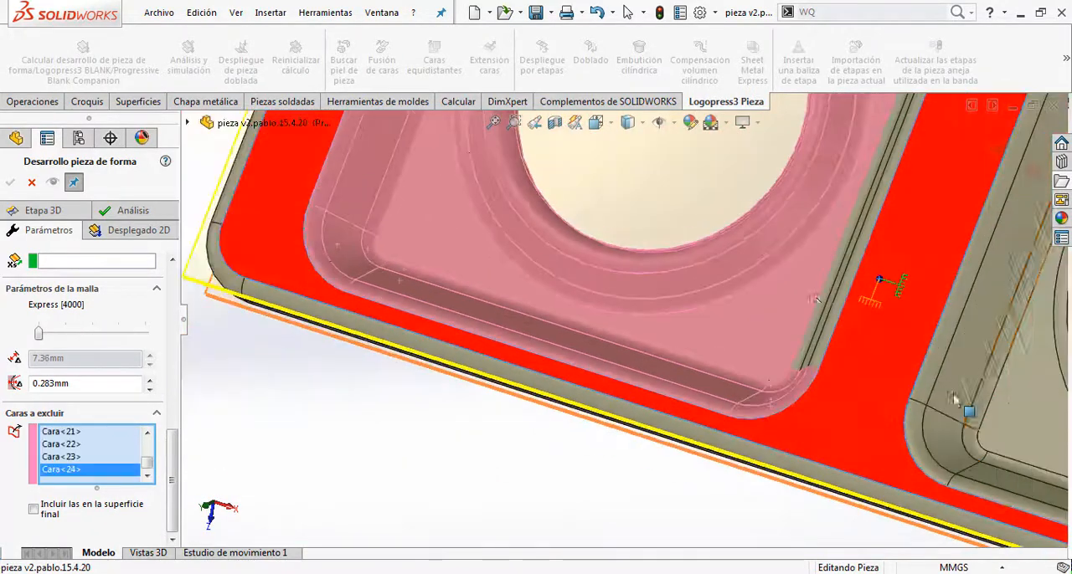
{"action": "scroll", "coordinate": [778, 289], "scroll_direction": "down", "scroll_amount": 5}
{"action": "left_click", "coordinate": [769, 310]}
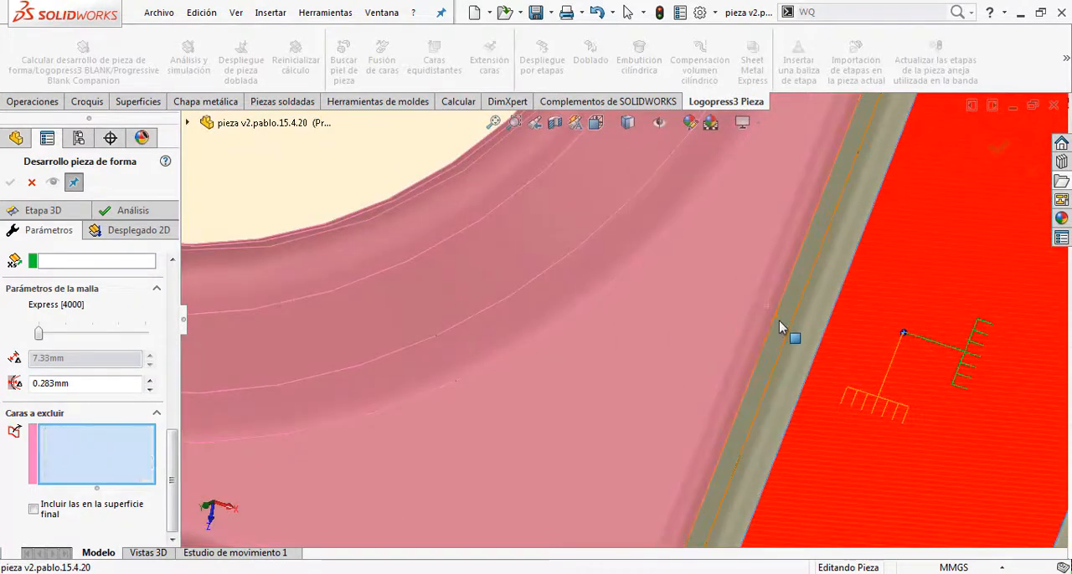
{"action": "left_click", "coordinate": [779, 322]}
{"action": "left_click", "coordinate": [802, 336]}
{"action": "scroll", "coordinate": [795, 243], "scroll_direction": "up", "scroll_amount": 7}
Step: Exclude the remaining faces at the first pocket's upper corner beside the central web
{"action": "scroll", "coordinate": [711, 137], "scroll_direction": "down", "scroll_amount": 6}
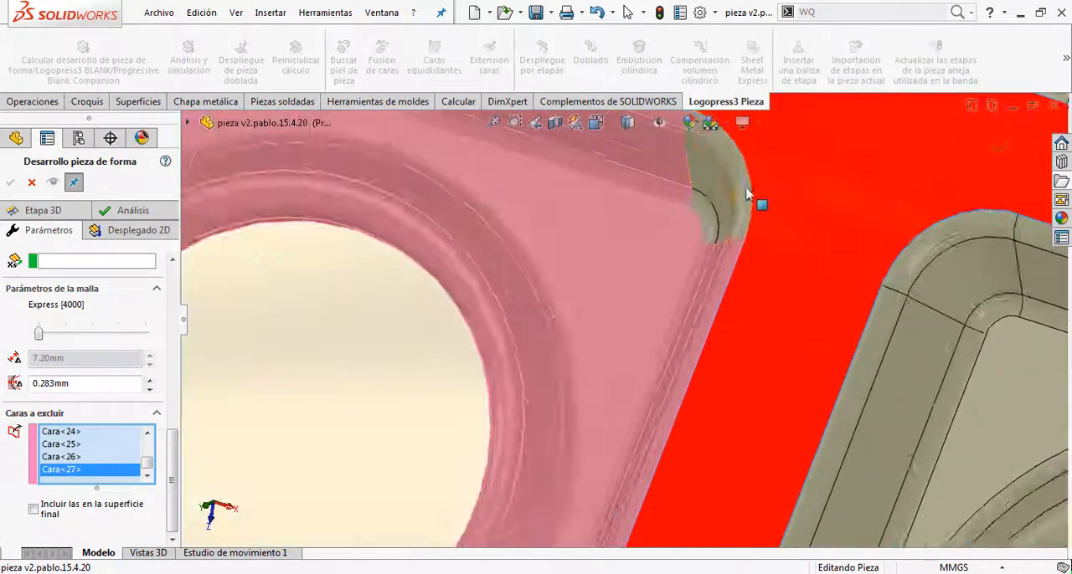
{"action": "left_click", "coordinate": [701, 232]}
{"action": "left_click", "coordinate": [703, 204]}
{"action": "left_click", "coordinate": [727, 178]}
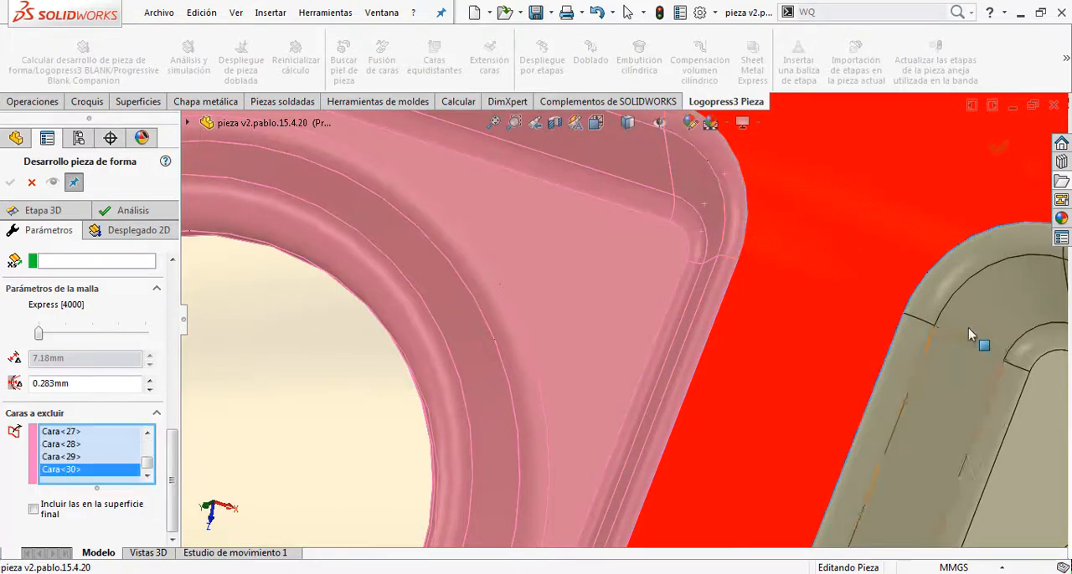
Step: Exclude the second pocket's upper corner faces beside the web, the adjoining side-wall faces and the pocket floor
{"action": "left_click", "coordinate": [1030, 363]}
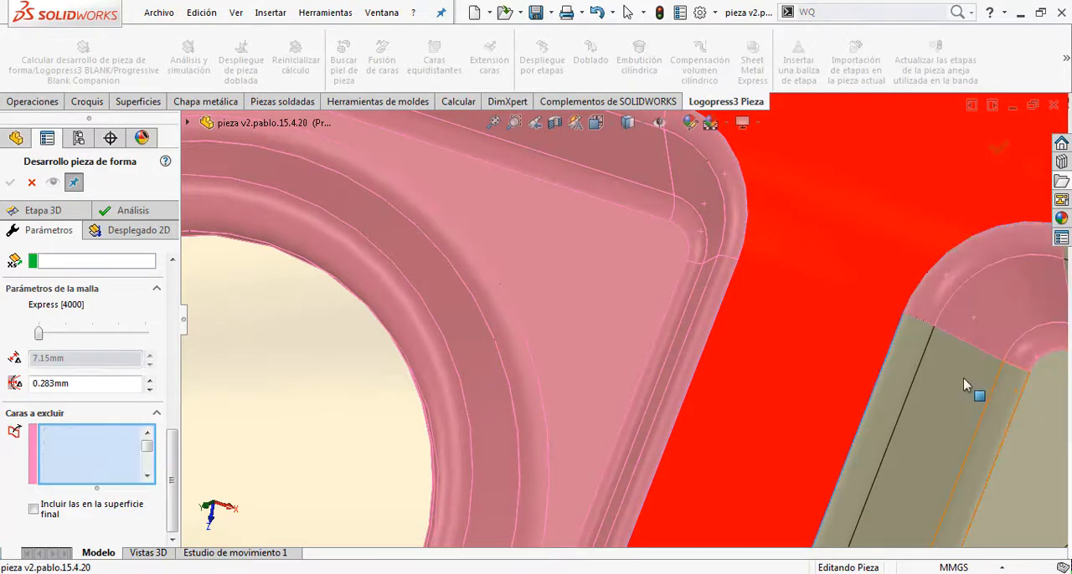
{"action": "left_click", "coordinate": [904, 380]}
{"action": "left_click", "coordinate": [1036, 434]}
{"action": "scroll", "coordinate": [1003, 412], "scroll_direction": "up", "scroll_amount": 4}
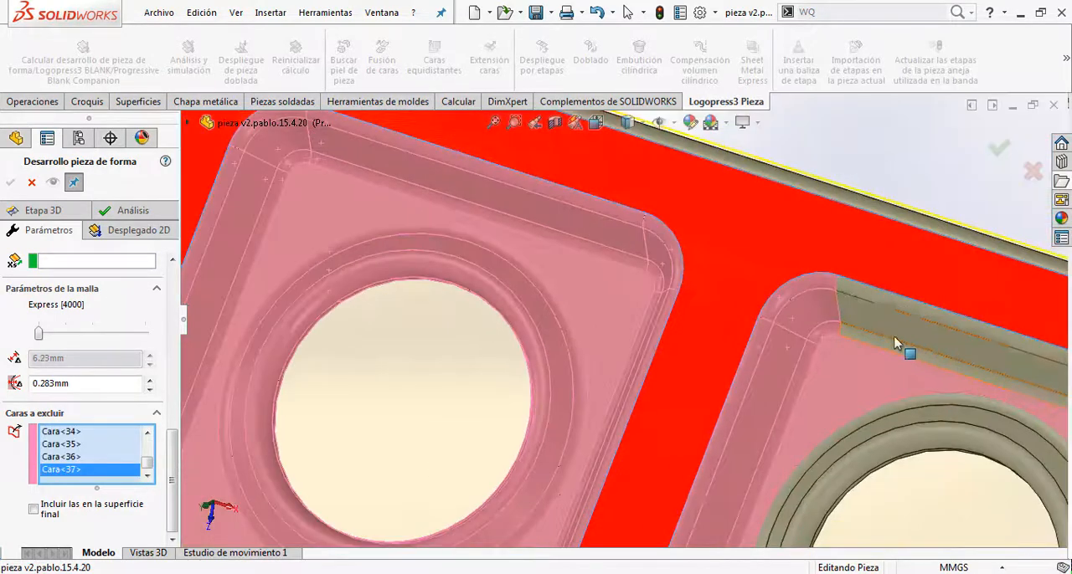
Step: Exclude the second pocket's upper wall faces and the ring faces around its hole
{"action": "scroll", "coordinate": [893, 337], "scroll_direction": "down", "scroll_amount": 4}
{"action": "left_click", "coordinate": [754, 328]}
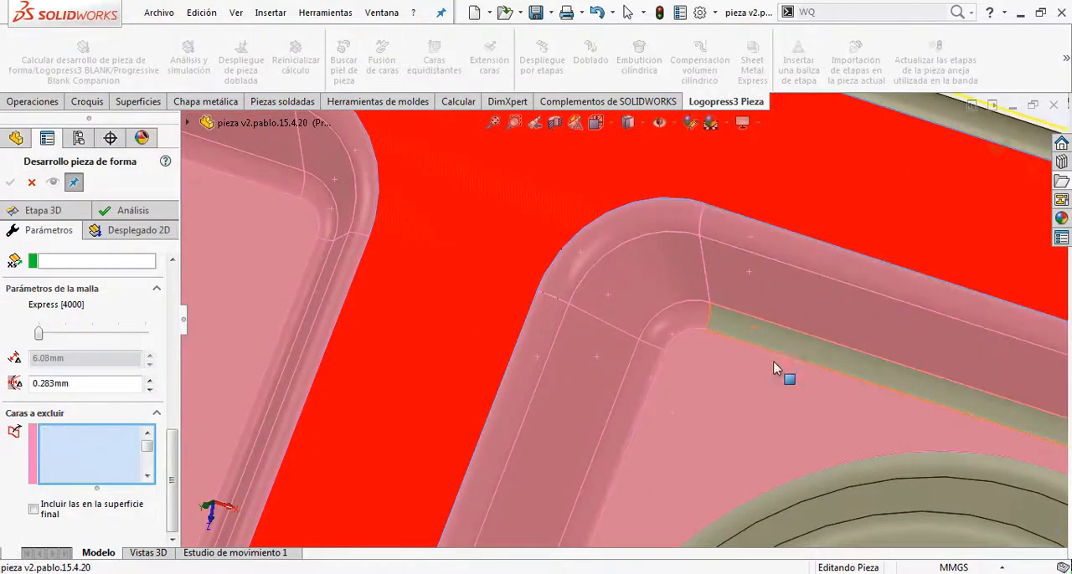
{"action": "scroll", "coordinate": [748, 418], "scroll_direction": "up", "scroll_amount": 3}
{"action": "scroll", "coordinate": [737, 403], "scroll_direction": "down", "scroll_amount": 3}
{"action": "left_click", "coordinate": [736, 402]}
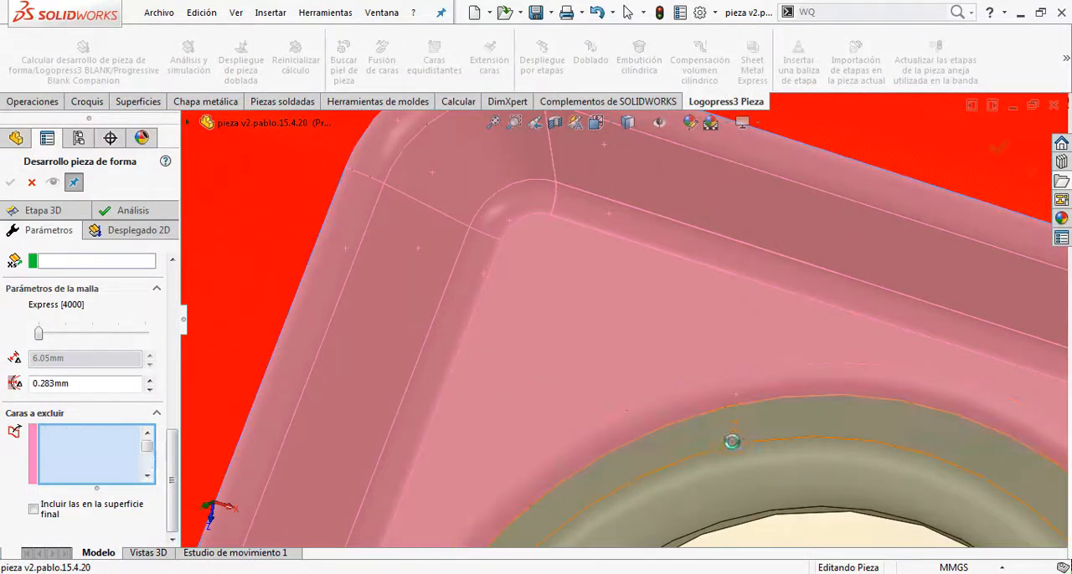
{"action": "left_click", "coordinate": [728, 482]}
{"action": "left_click", "coordinate": [727, 512]}
{"action": "left_click", "coordinate": [728, 528]}
{"action": "scroll", "coordinate": [725, 506], "scroll_direction": "up", "scroll_amount": 3}
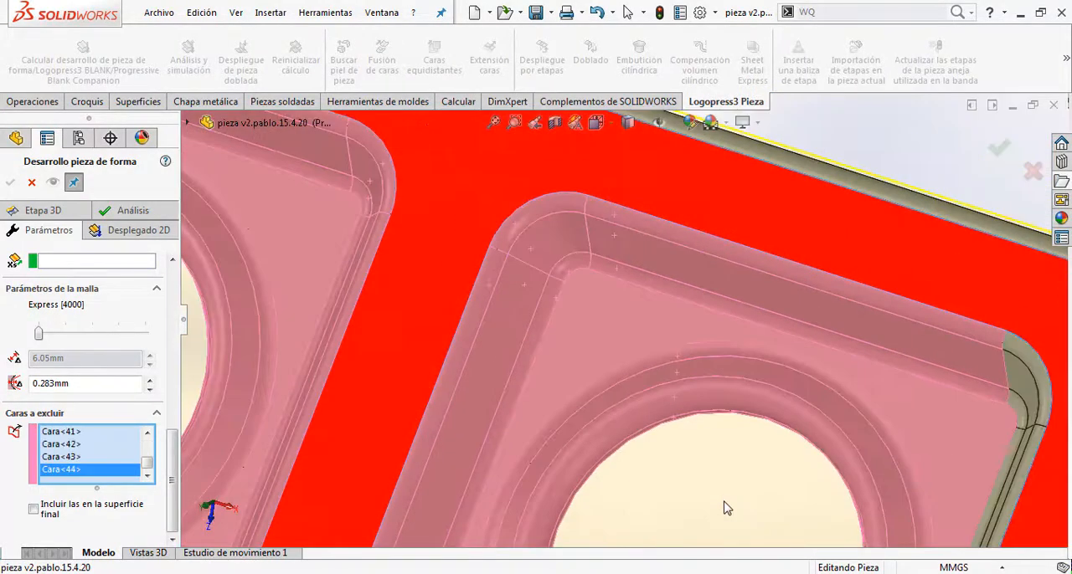
Step: Exclude the second pocket's upper outer corner faces and the adjoining outer side-wall faces
{"action": "scroll", "coordinate": [880, 387], "scroll_direction": "down", "scroll_amount": 3}
{"action": "scroll", "coordinate": [845, 351], "scroll_direction": "up", "scroll_amount": 3}
{"action": "scroll", "coordinate": [812, 314], "scroll_direction": "down", "scroll_amount": 3}
{"action": "left_click", "coordinate": [785, 287]}
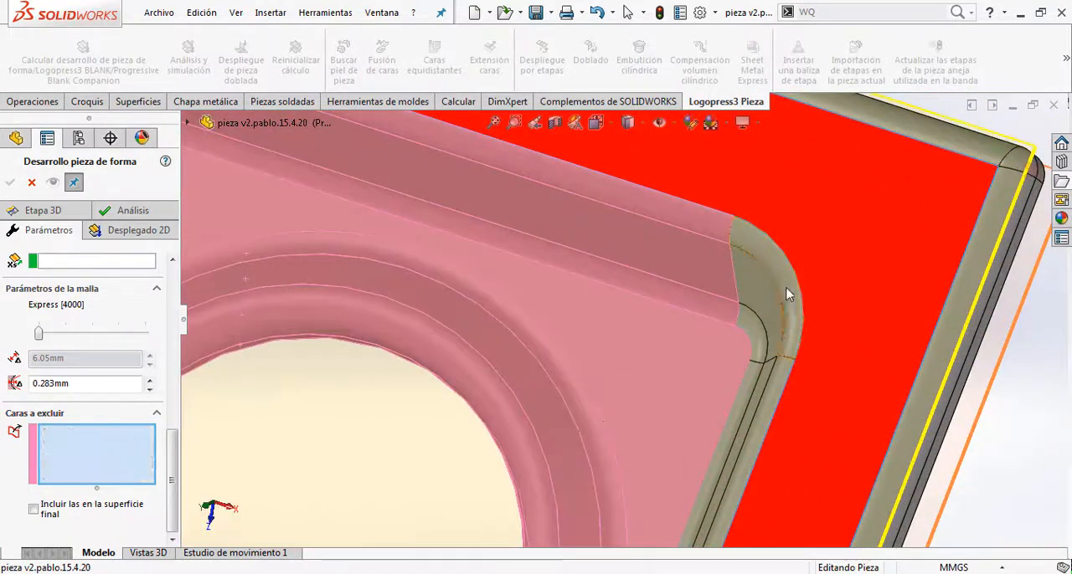
{"action": "left_click", "coordinate": [769, 294]}
{"action": "left_click", "coordinate": [754, 329]}
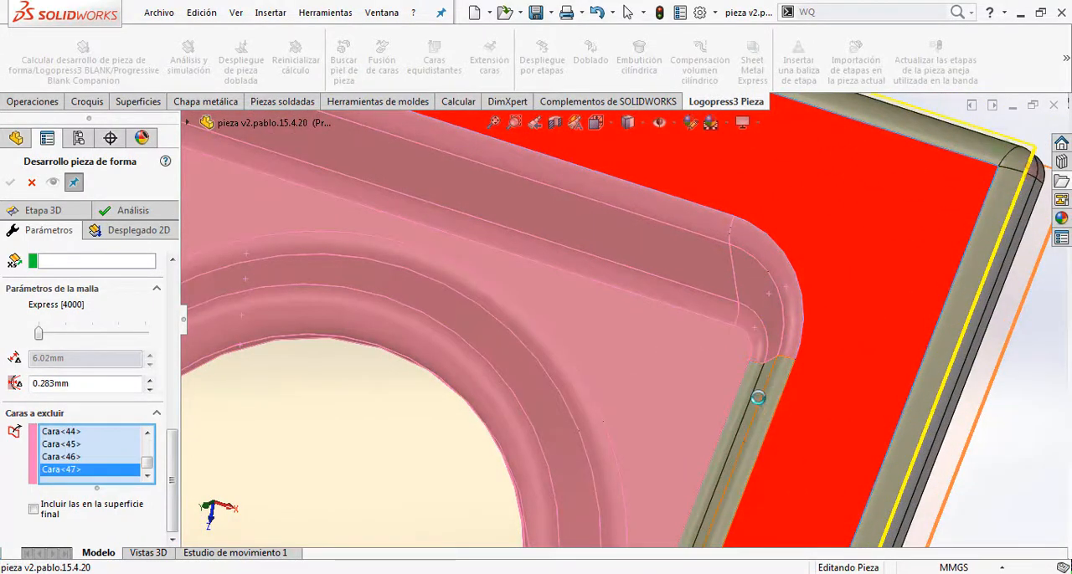
{"action": "left_click", "coordinate": [757, 398]}
{"action": "left_click", "coordinate": [749, 401]}
{"action": "left_click", "coordinate": [743, 402]}
{"action": "scroll", "coordinate": [732, 435], "scroll_direction": "up", "scroll_amount": 2}
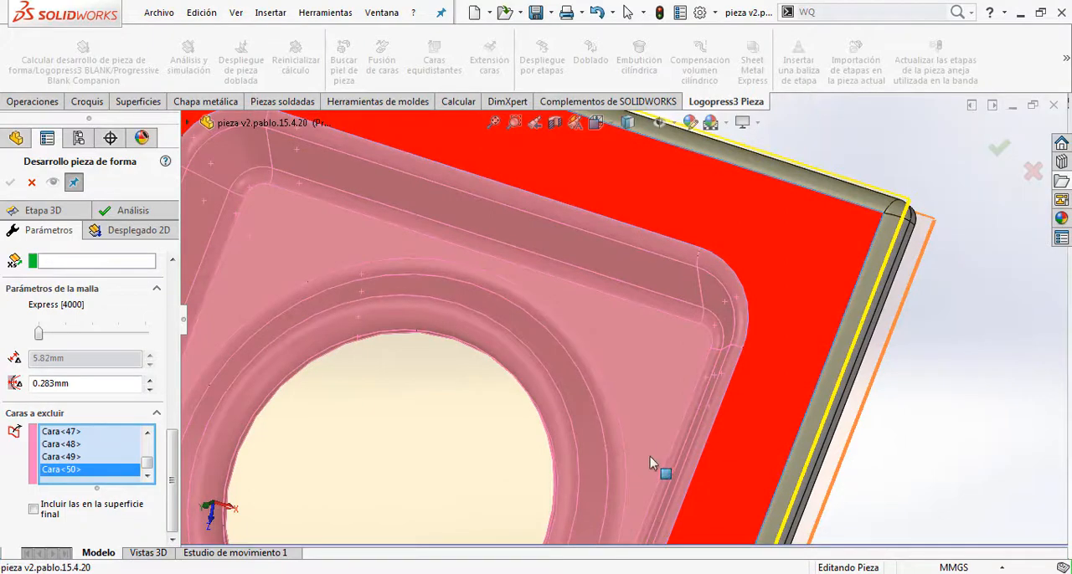
Step: Exclude the faces of the second pocket's lower outer corner
{"action": "scroll", "coordinate": [650, 456], "scroll_direction": "up", "scroll_amount": 2}
{"action": "scroll", "coordinate": [563, 462], "scroll_direction": "down", "scroll_amount": 3}
{"action": "scroll", "coordinate": [562, 462], "scroll_direction": "up", "scroll_amount": 3}
{"action": "scroll", "coordinate": [562, 462], "scroll_direction": "down", "scroll_amount": 3}
{"action": "scroll", "coordinate": [566, 464], "scroll_direction": "up", "scroll_amount": 3}
{"action": "scroll", "coordinate": [619, 466], "scroll_direction": "down", "scroll_amount": 4}
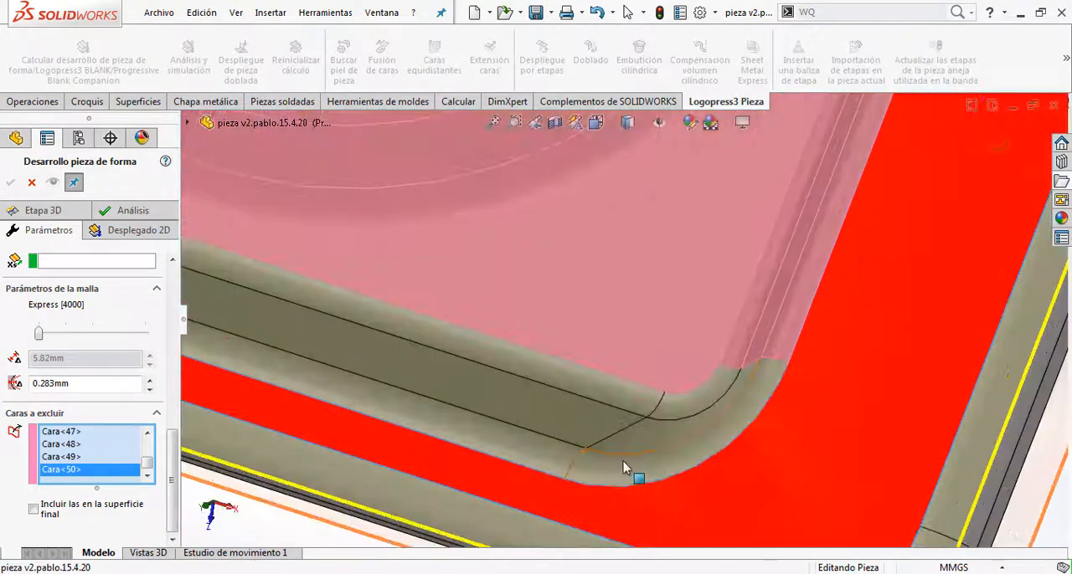
{"action": "scroll", "coordinate": [628, 456], "scroll_direction": "down", "scroll_amount": 3}
Step: Exclude the second pocket's lower wall faces and the remaining corner faces beside the central web
{"action": "left_click", "coordinate": [661, 308]}
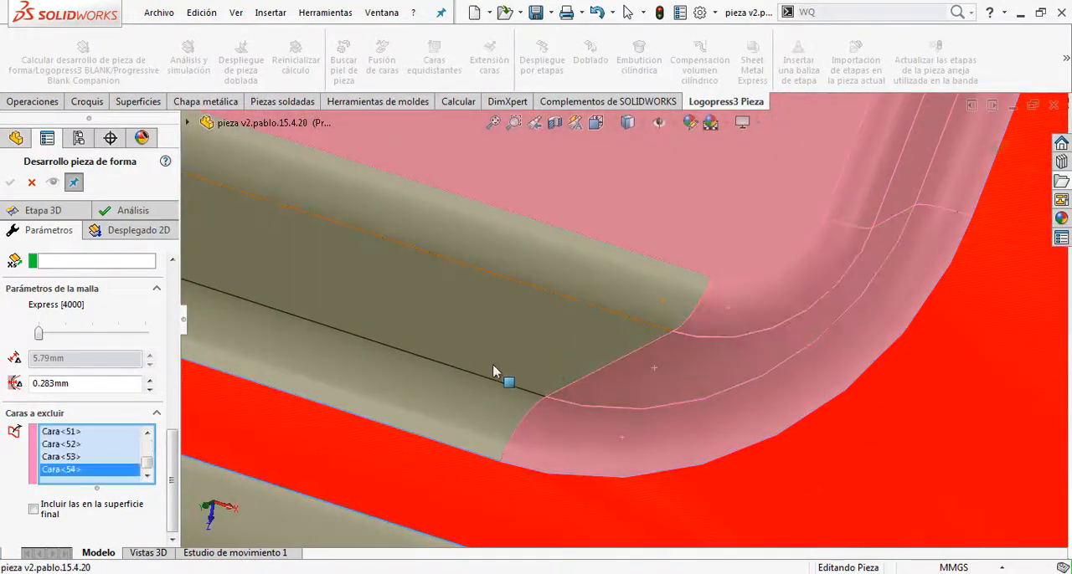
{"action": "scroll", "coordinate": [394, 360], "scroll_direction": "up", "scroll_amount": 3}
{"action": "scroll", "coordinate": [344, 268], "scroll_direction": "down", "scroll_amount": 4}
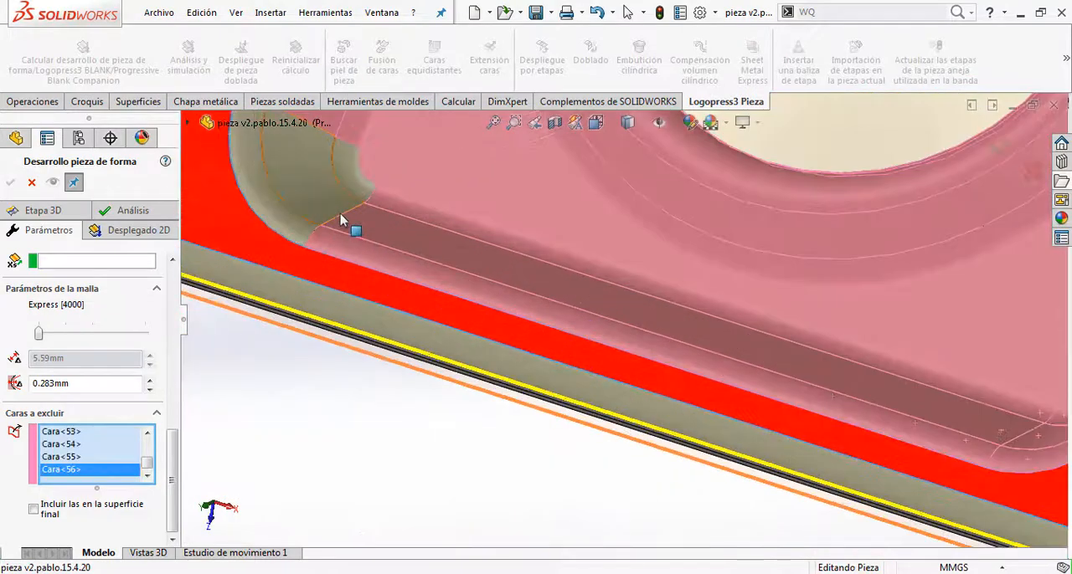
{"action": "left_click", "coordinate": [338, 216]}
{"action": "scroll", "coordinate": [410, 180], "scroll_direction": "up", "scroll_amount": 5}
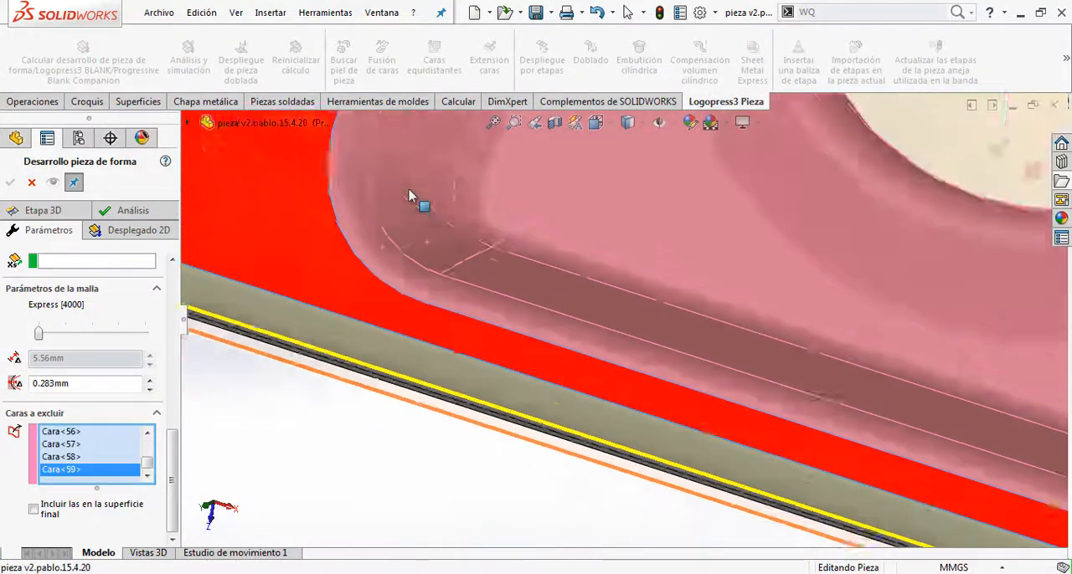
Step: Calculate the 2D flat development for stage marker 020 and play its unfolding animation
{"action": "middle_click_drag", "start_coordinate": [446, 185], "coordinate": [498, 211]}
{"action": "left_click", "coordinate": [115, 238]}
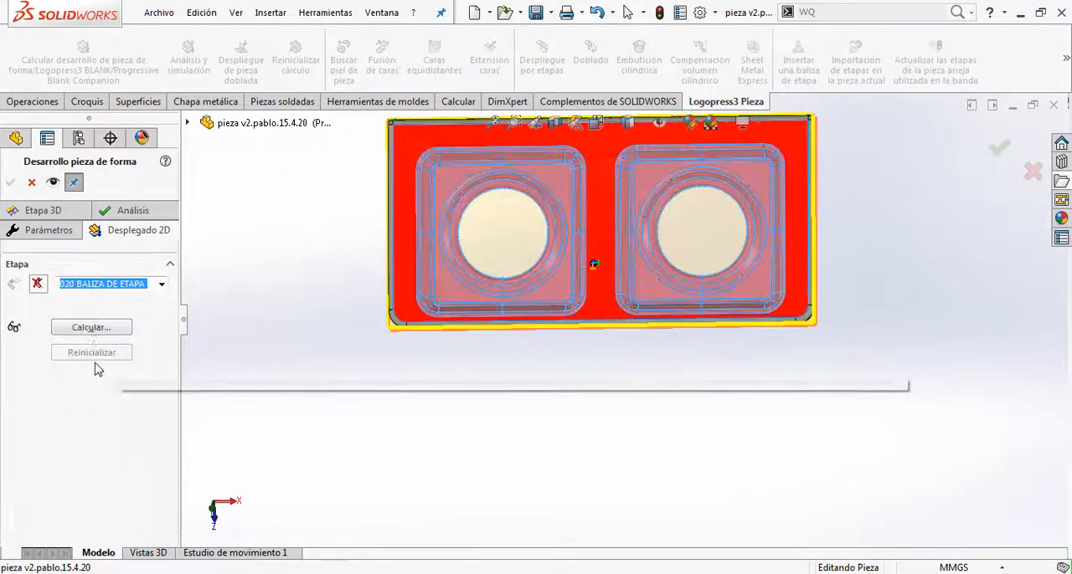
{"action": "left_click", "coordinate": [91, 327]}
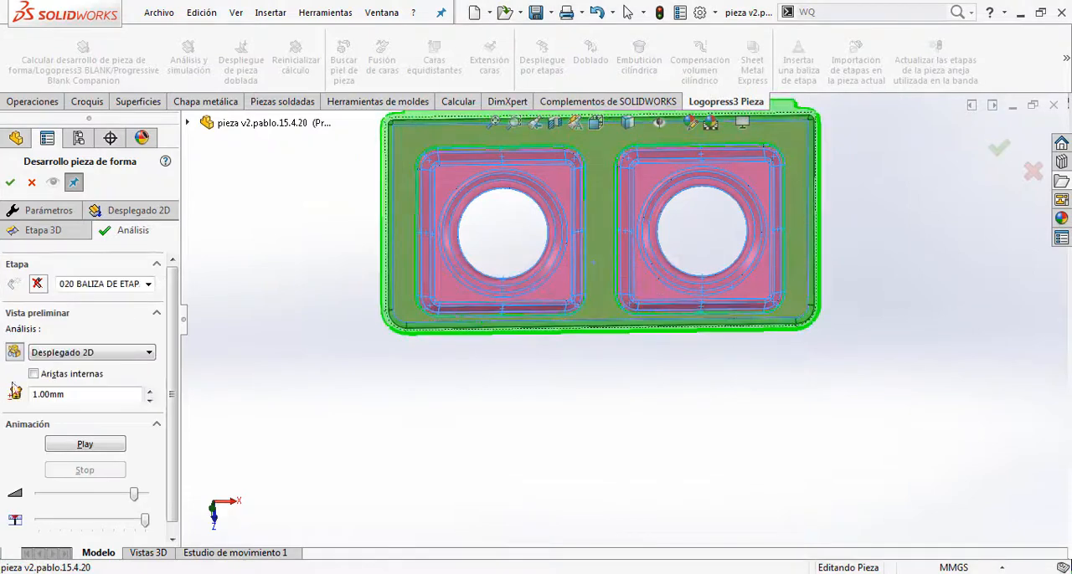
{"action": "left_click", "coordinate": [120, 443]}
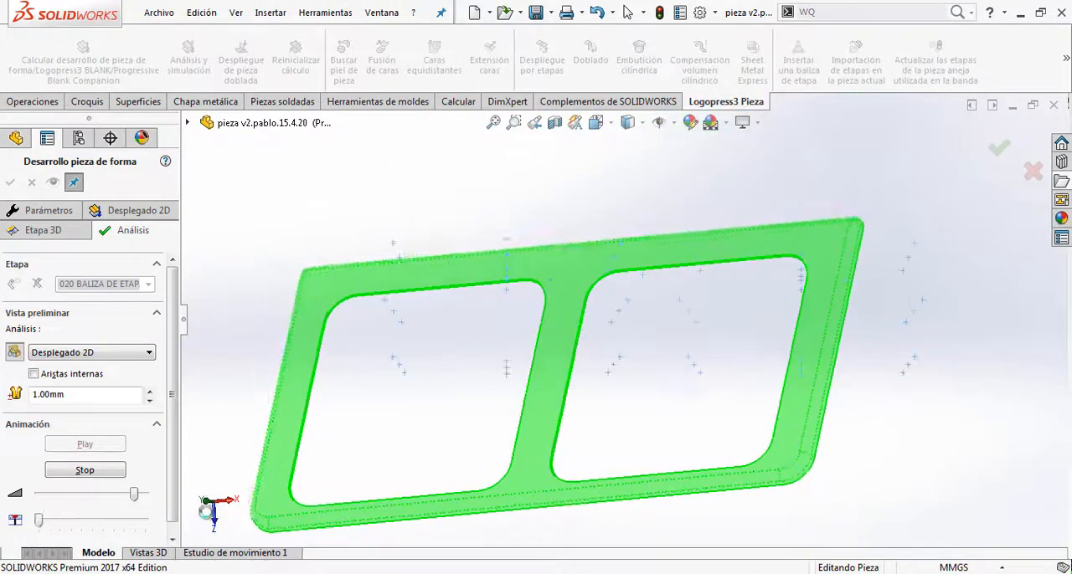
Step: Display the mesh (Malla) analysis of the development, then play and stop its animation
{"action": "left_click", "coordinate": [118, 353]}
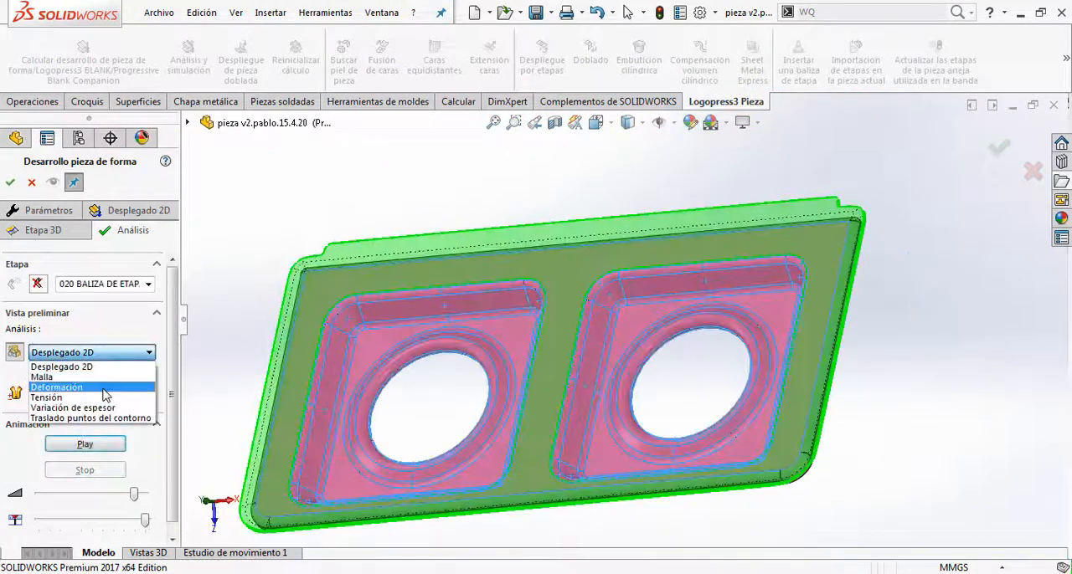
{"action": "left_click", "coordinate": [100, 377]}
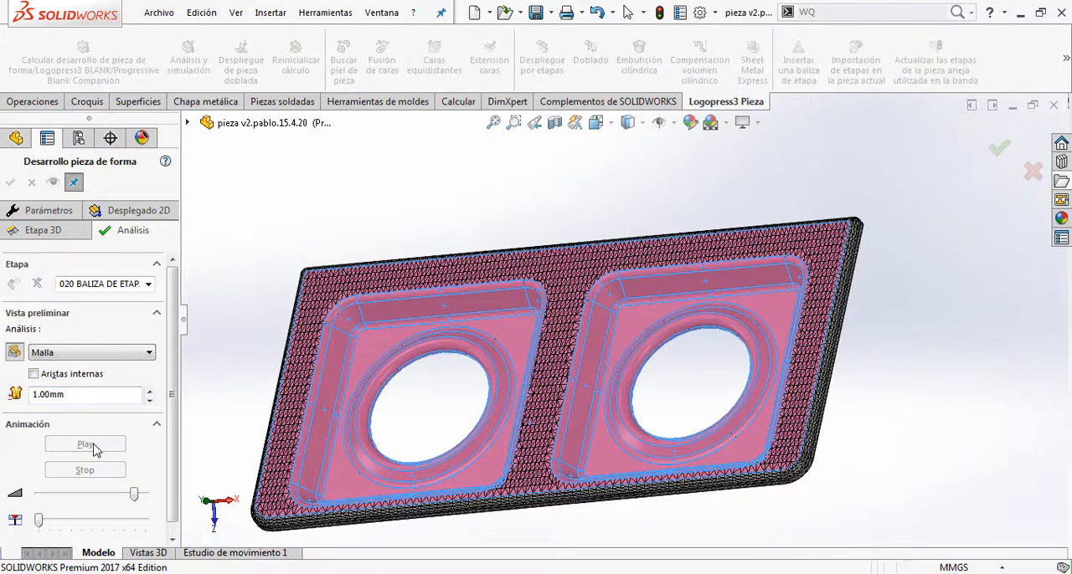
{"action": "left_click", "coordinate": [87, 445]}
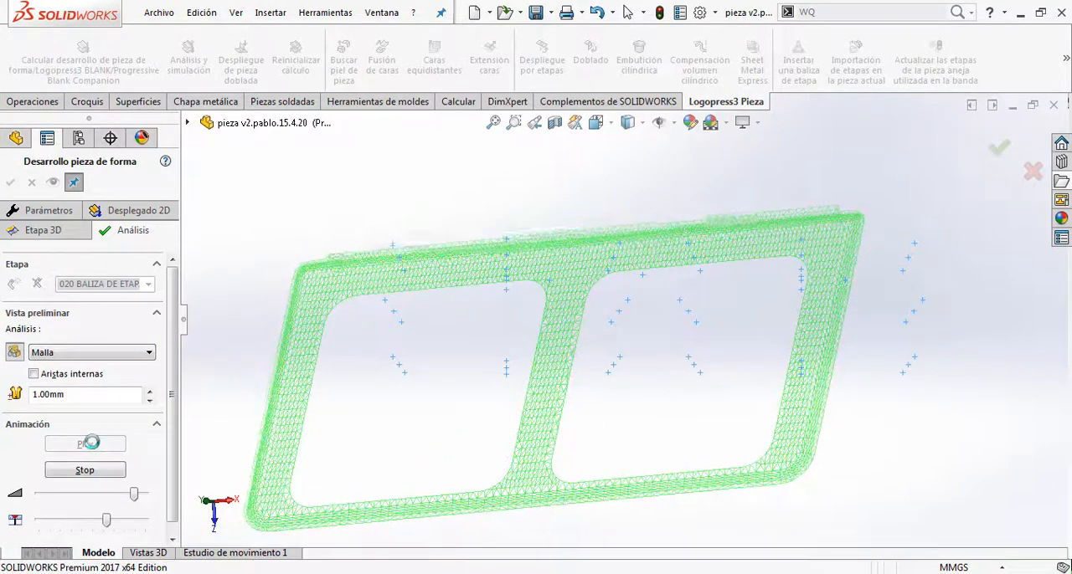
{"action": "left_click", "coordinate": [93, 471]}
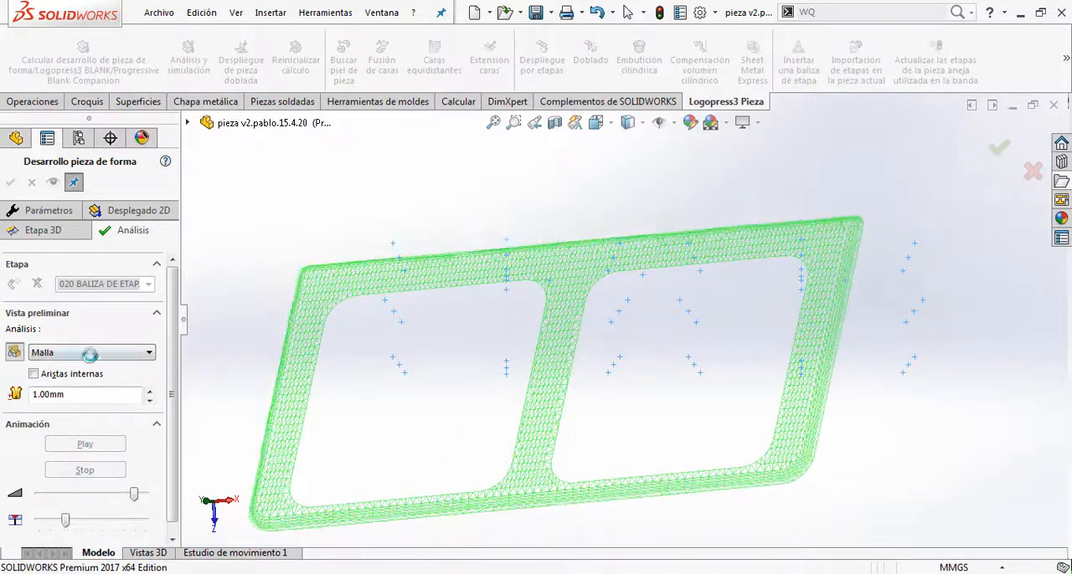
Step: Display the Deformación analysis, examine the strain at the flange corner, and play and stop its animation
{"action": "left_click", "coordinate": [89, 352]}
{"action": "left_click", "coordinate": [80, 391]}
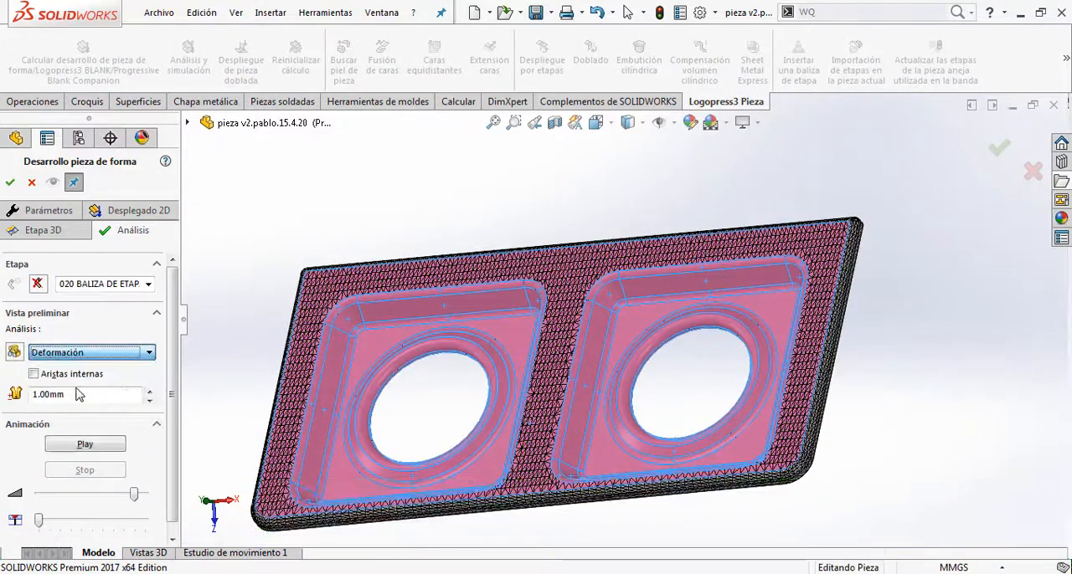
{"action": "scroll", "coordinate": [368, 337], "scroll_direction": "down", "scroll_amount": 4}
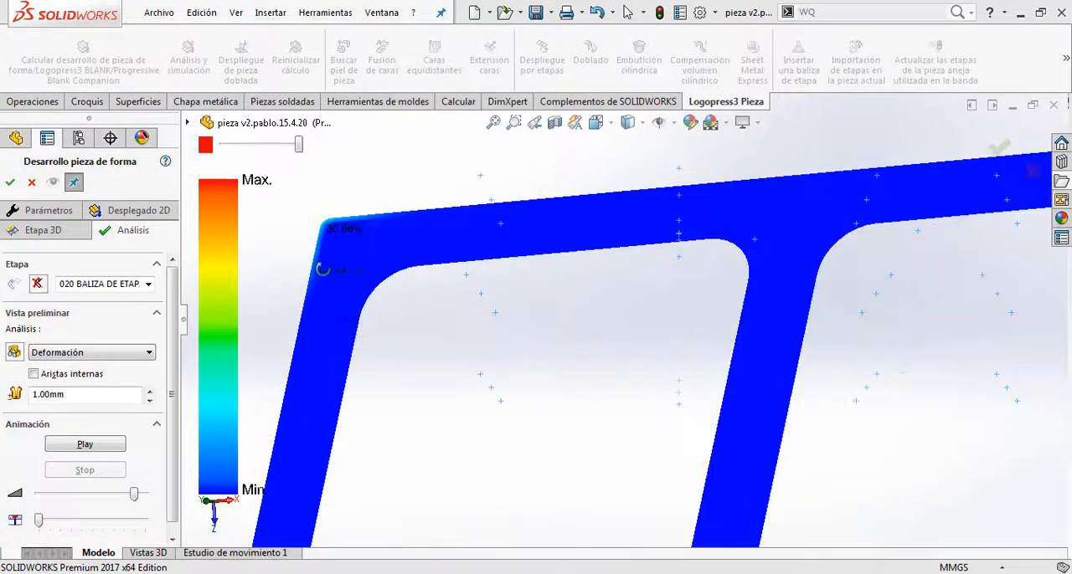
{"action": "middle_click_drag", "start_coordinate": [490, 347], "coordinate": [301, 432]}
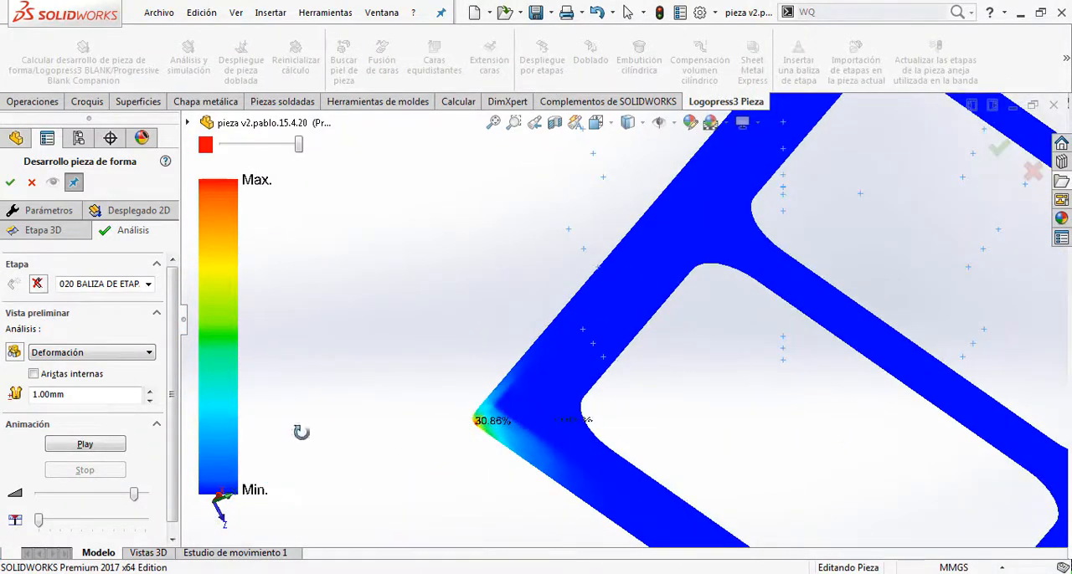
{"action": "left_click", "coordinate": [125, 445]}
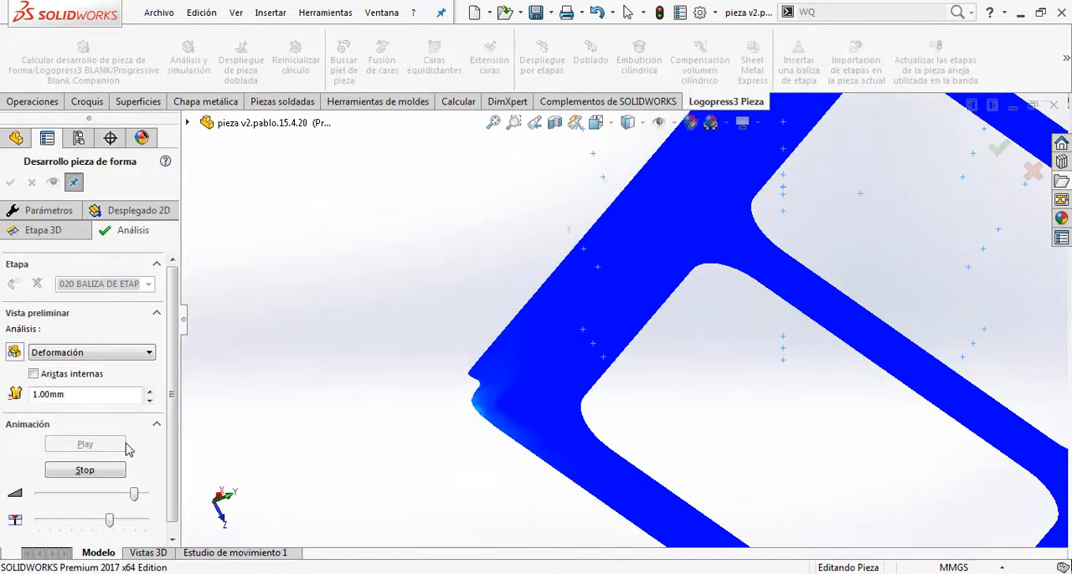
{"action": "left_click", "coordinate": [109, 470]}
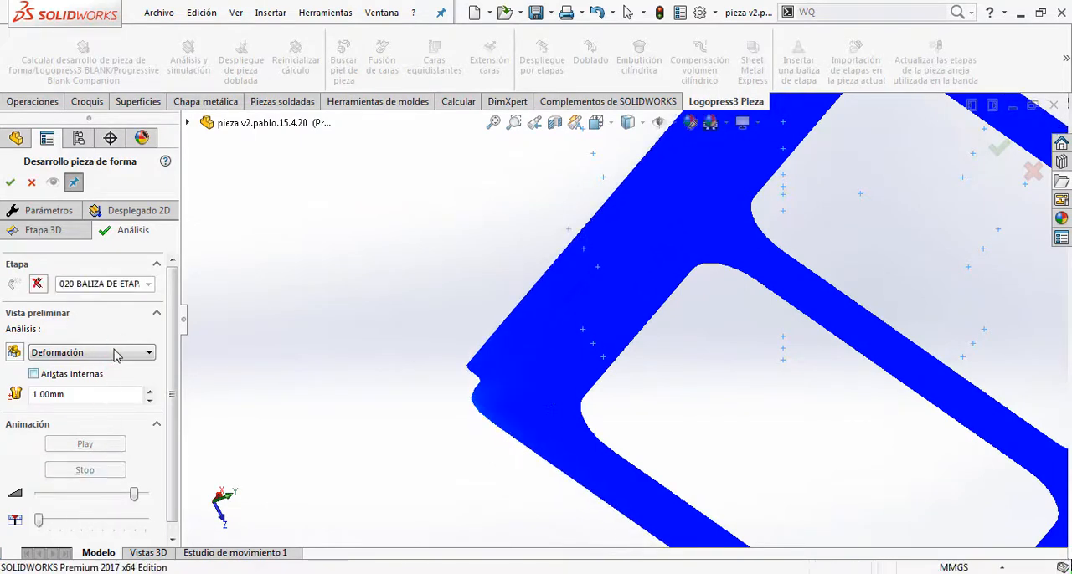
Step: Display the Variación de espesor analysis, then play and stop its animation
{"action": "left_click", "coordinate": [114, 354]}
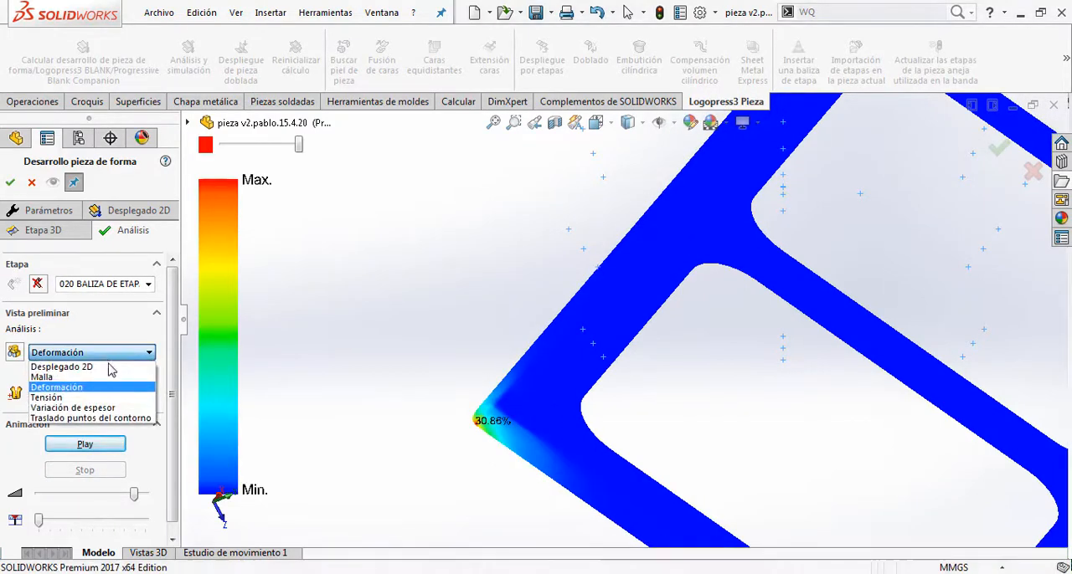
{"action": "left_click", "coordinate": [101, 409]}
{"action": "left_click", "coordinate": [96, 444]}
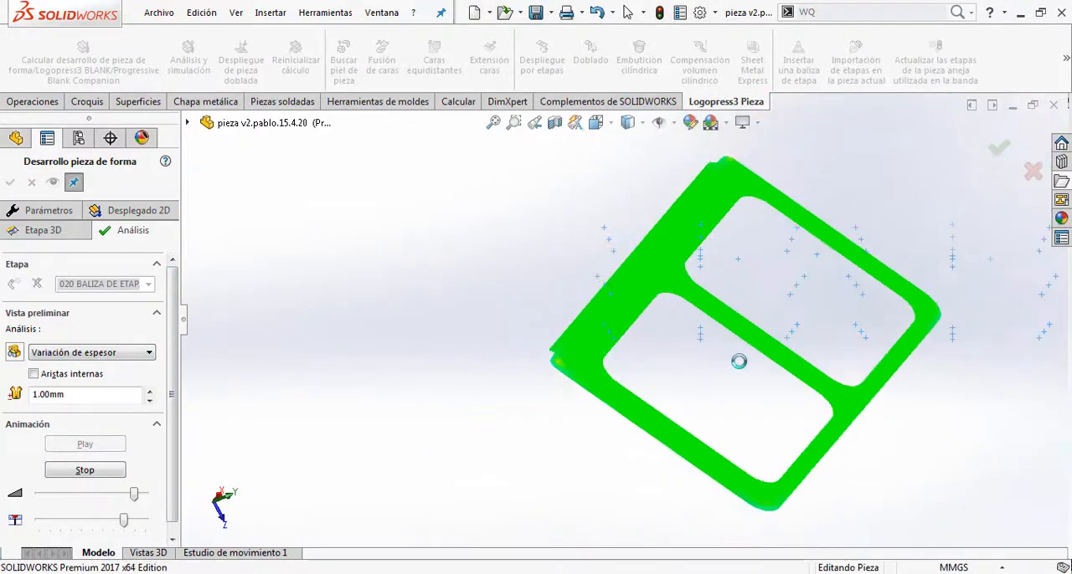
{"action": "left_click", "coordinate": [71, 467]}
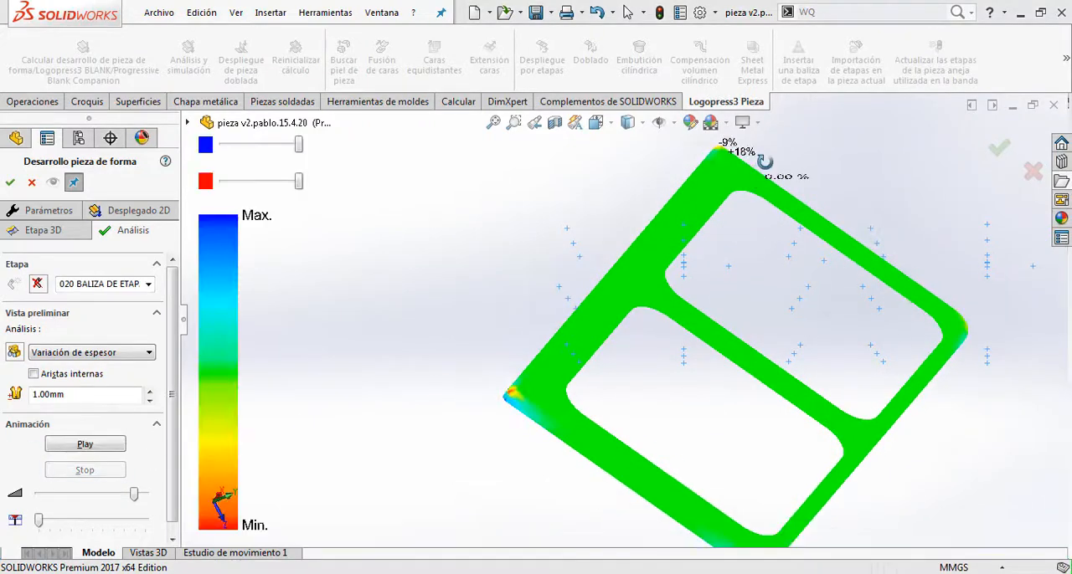
Step: Examine the thickness variation at the outer flange corners and replay the animation
{"action": "middle_click_drag", "start_coordinate": [760, 191], "coordinate": [765, 307]}
{"action": "scroll", "coordinate": [919, 335], "scroll_direction": "down", "scroll_amount": 3}
{"action": "scroll", "coordinate": [929, 322], "scroll_direction": "down", "scroll_amount": 3}
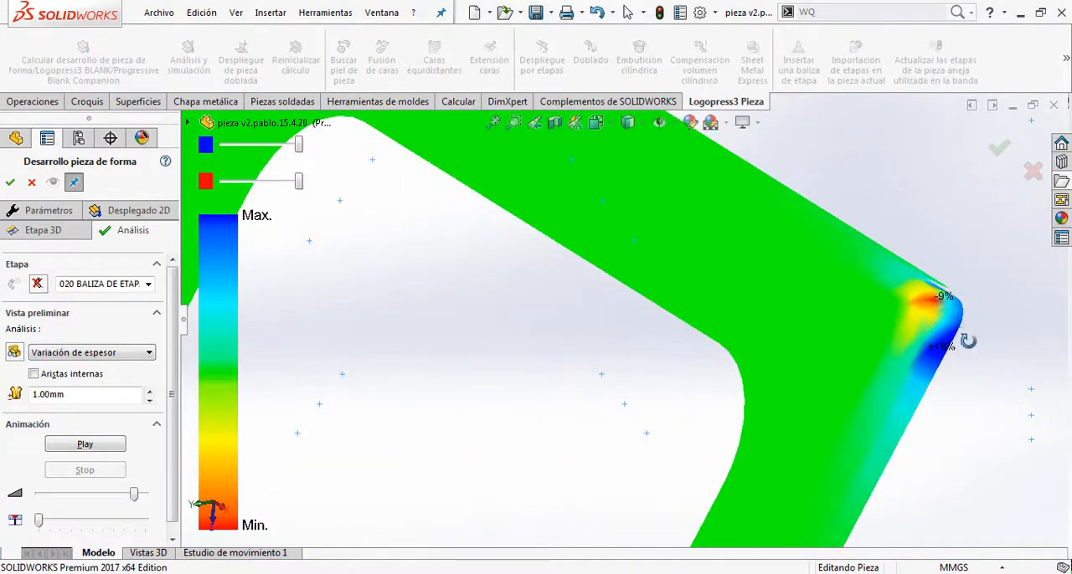
{"action": "middle_click_drag", "start_coordinate": [967, 341], "coordinate": [939, 362]}
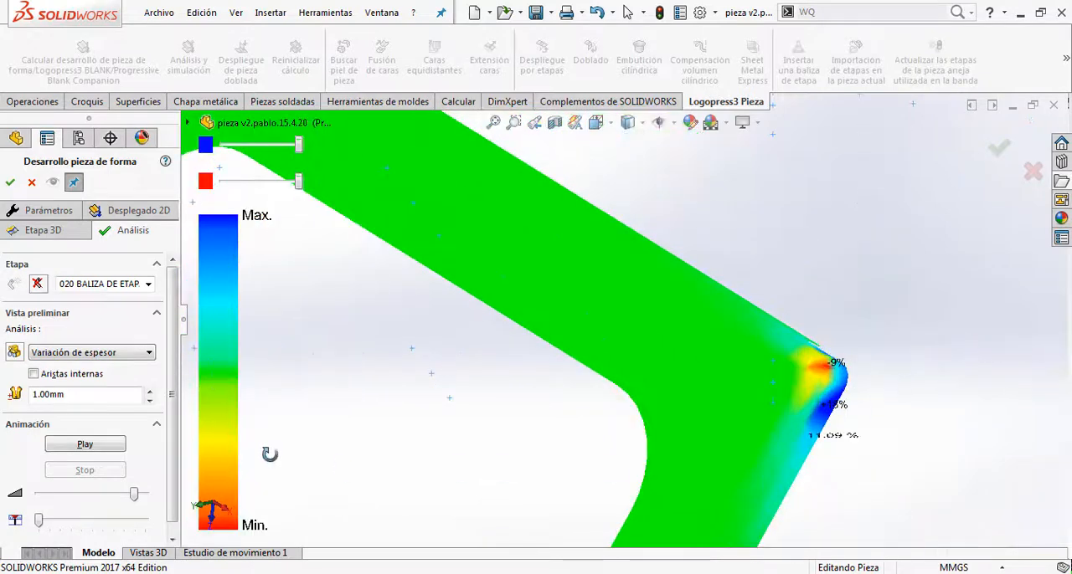
{"action": "left_click", "coordinate": [73, 445]}
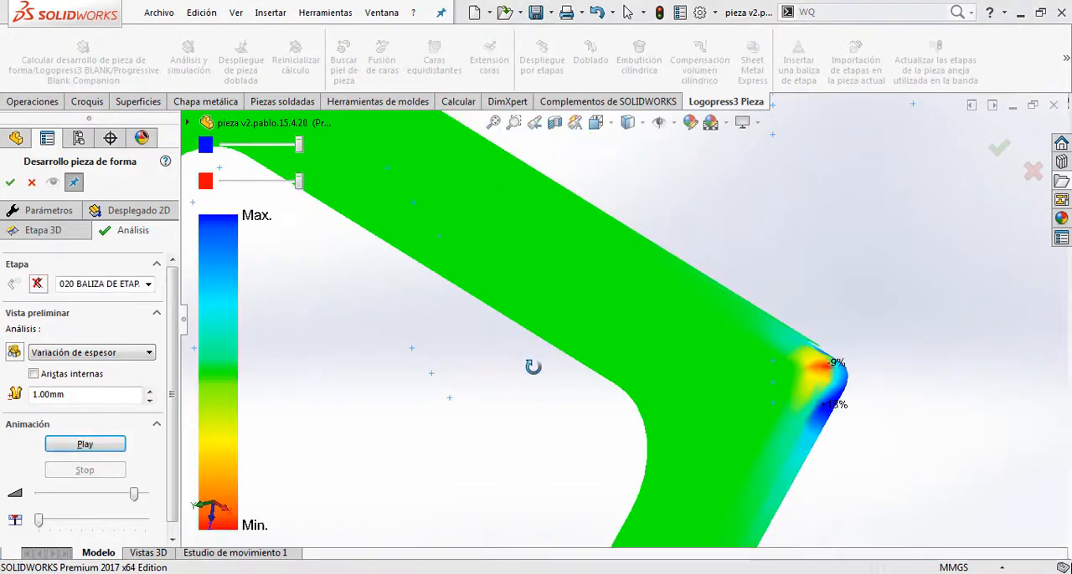
{"action": "scroll", "coordinate": [532, 368], "scroll_direction": "up", "scroll_amount": 6}
{"action": "middle_click_drag", "start_coordinate": [563, 411], "coordinate": [623, 359]}
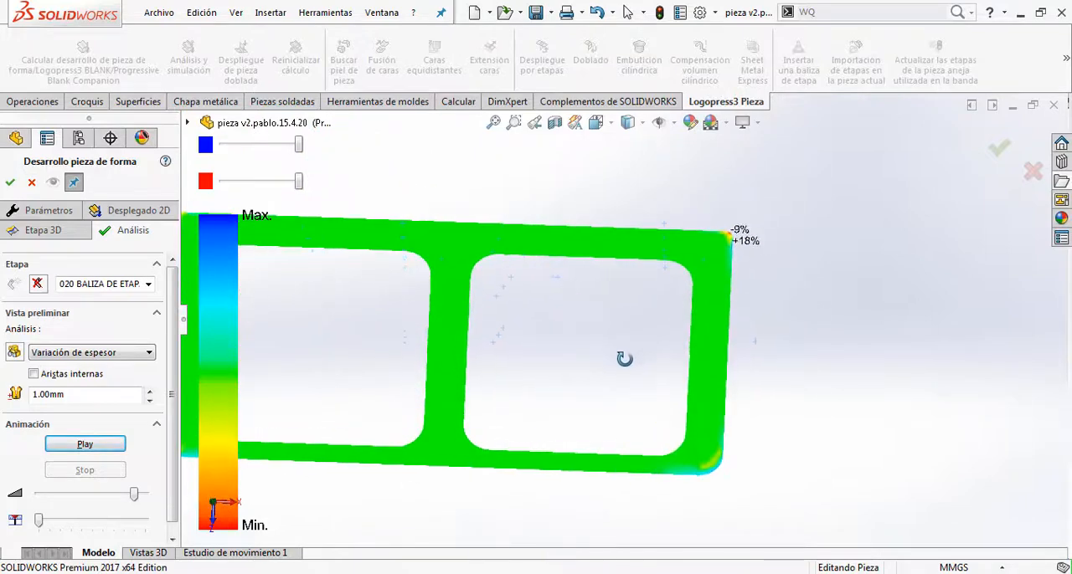
Step: Recheck the calculation parameters, return to the analysis, and accept the form development to create the flat blank
{"action": "left_click", "coordinate": [35, 235]}
{"action": "left_click", "coordinate": [43, 210]}
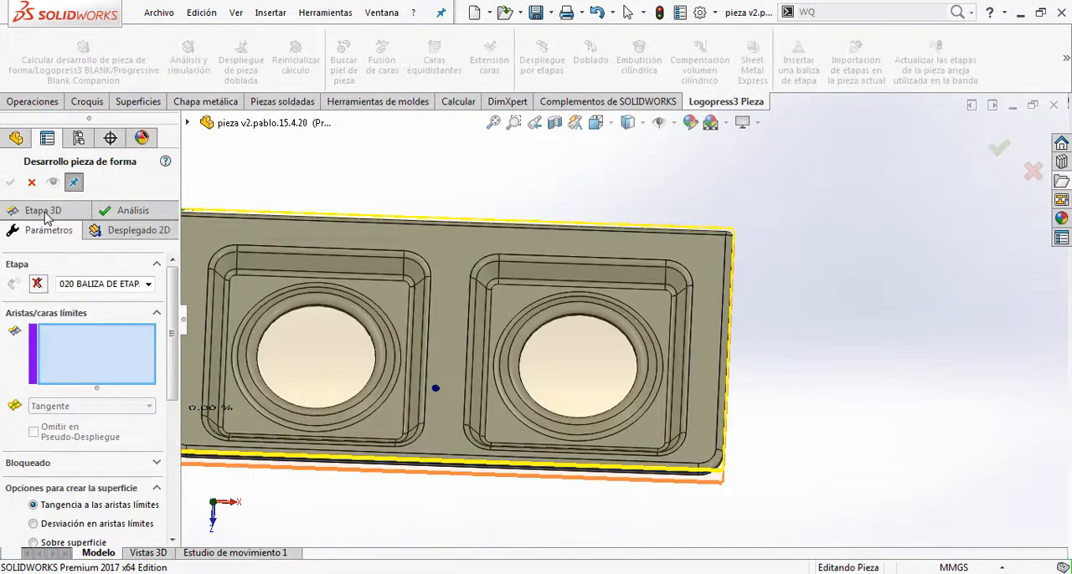
{"action": "scroll", "coordinate": [87, 359], "scroll_direction": "down", "scroll_amount": 8}
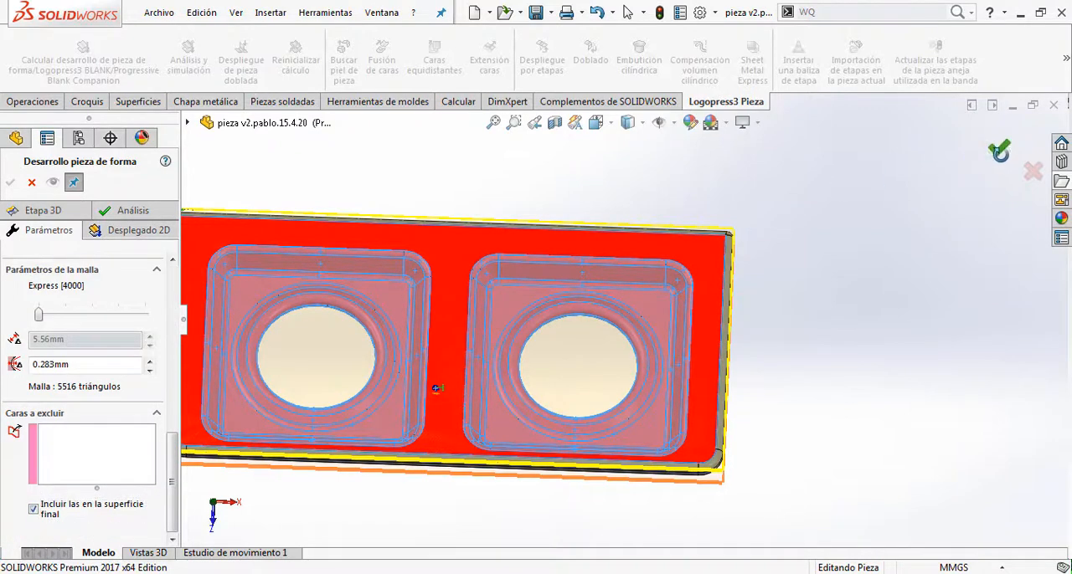
{"action": "left_click", "coordinate": [133, 213]}
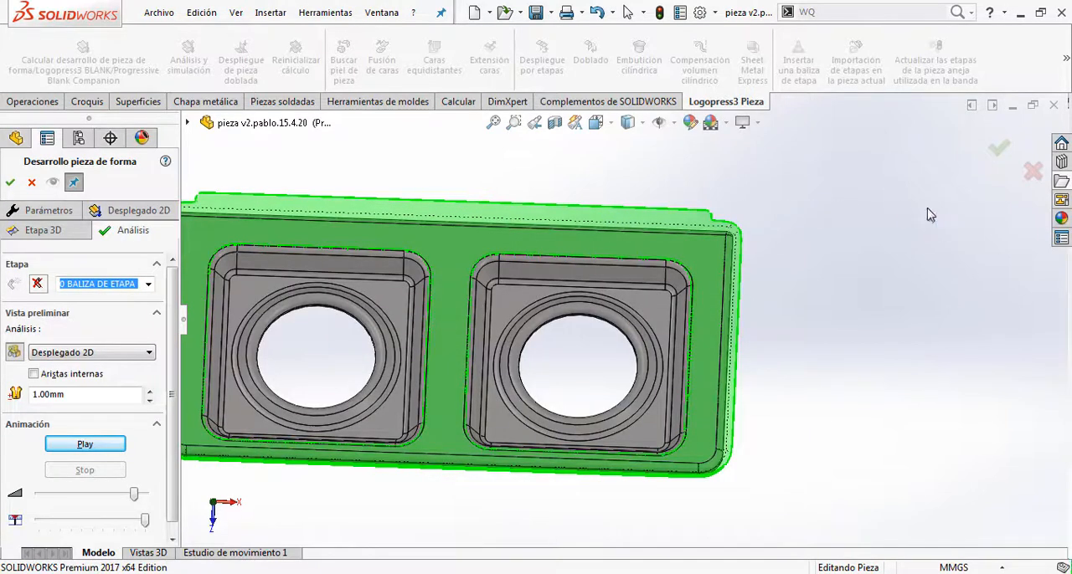
{"action": "left_click", "coordinate": [996, 156]}
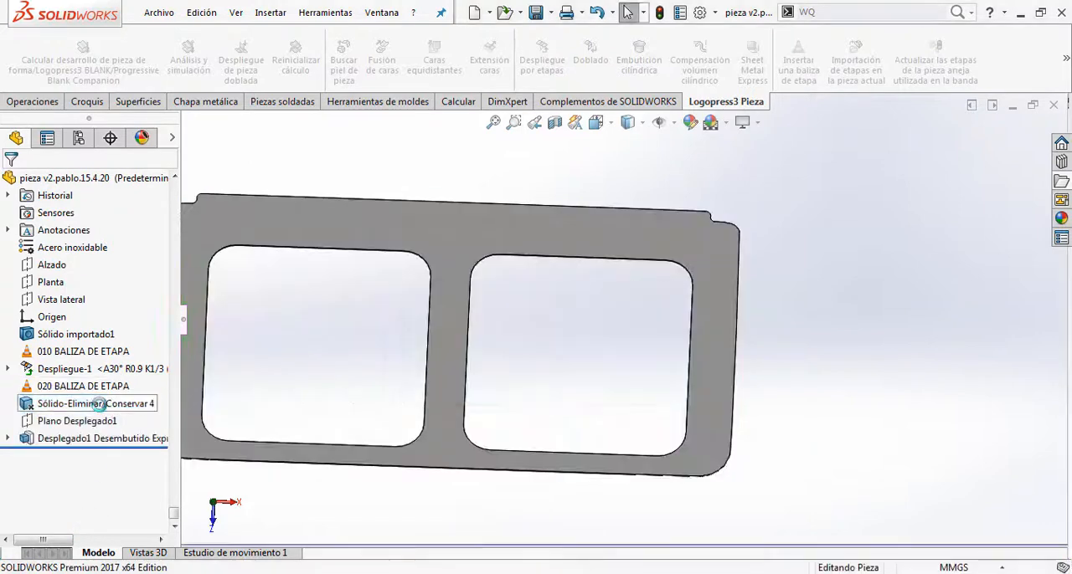
Step: Edit the Sólido-Eliminar/Conservar 4 feature to keep the formed solid body instead of deleting it
{"action": "right_click", "coordinate": [100, 406]}
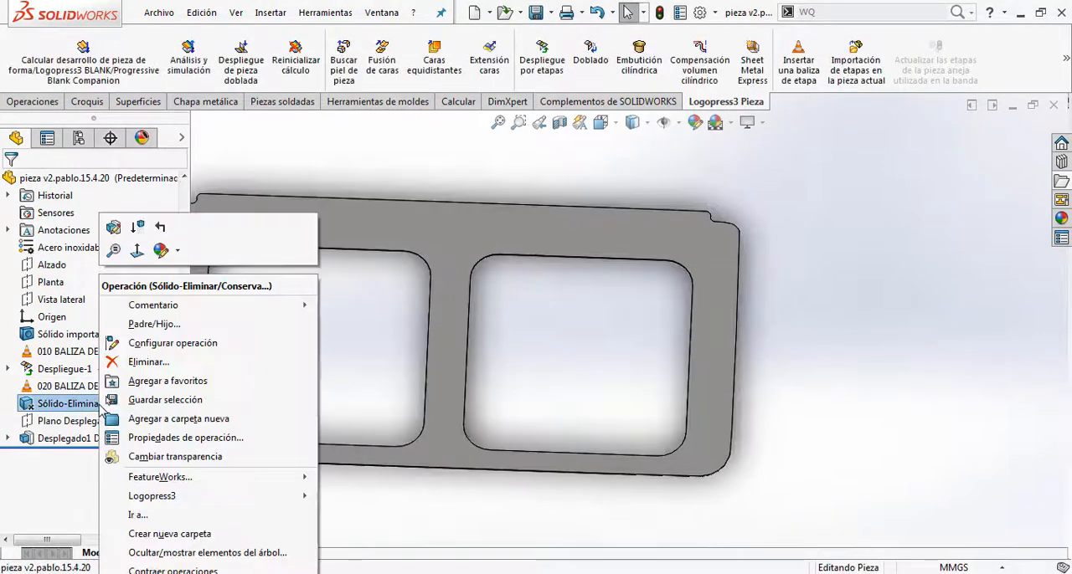
{"action": "left_click", "coordinate": [124, 243]}
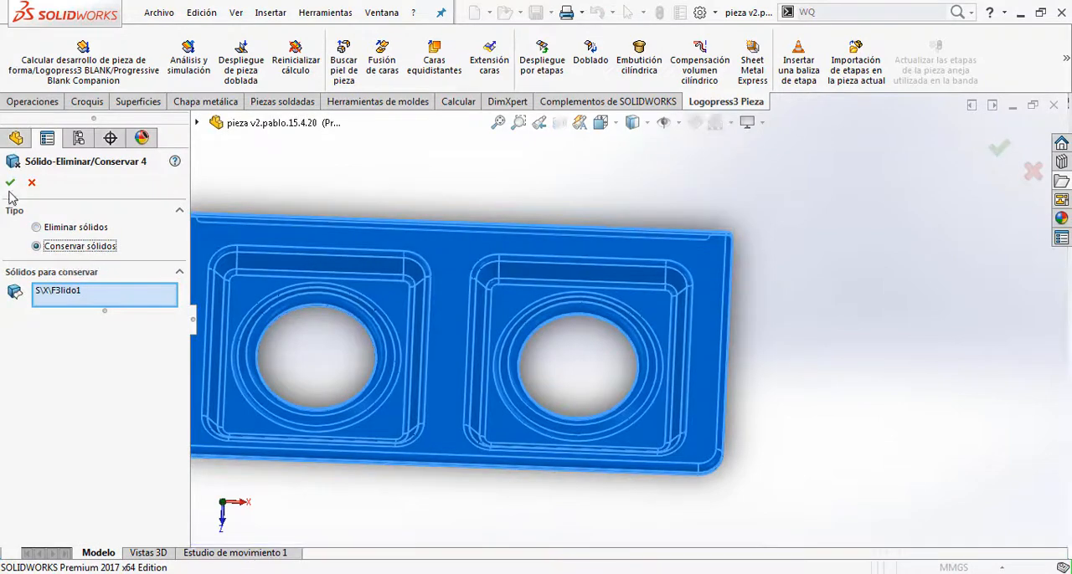
{"action": "scroll", "coordinate": [312, 424], "scroll_direction": "up", "scroll_amount": 1}
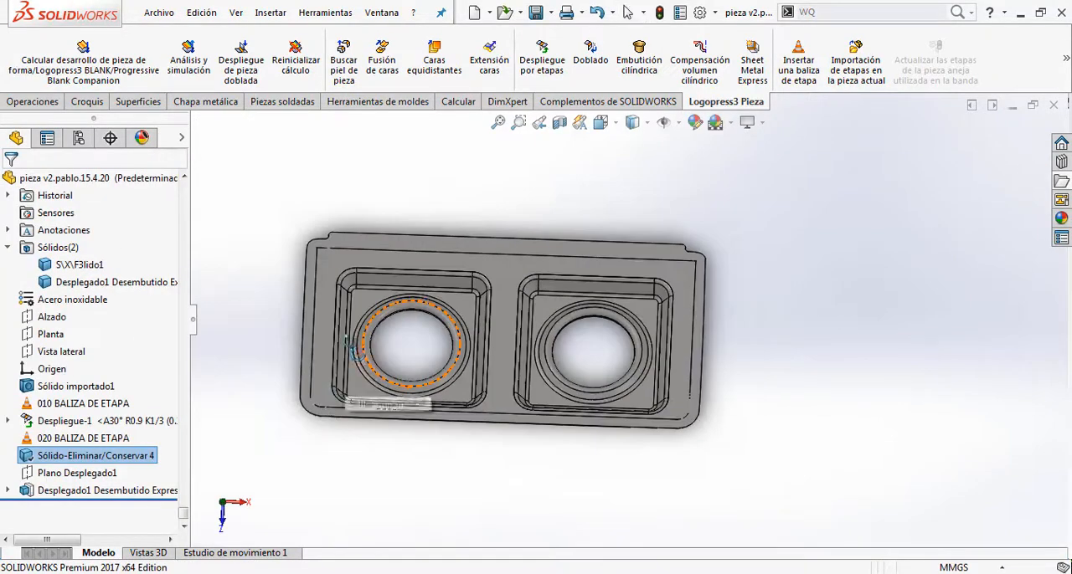
{"action": "middle_click_drag", "start_coordinate": [359, 383], "coordinate": [362, 283]}
{"action": "scroll", "coordinate": [389, 314], "scroll_direction": "down", "scroll_amount": 2}
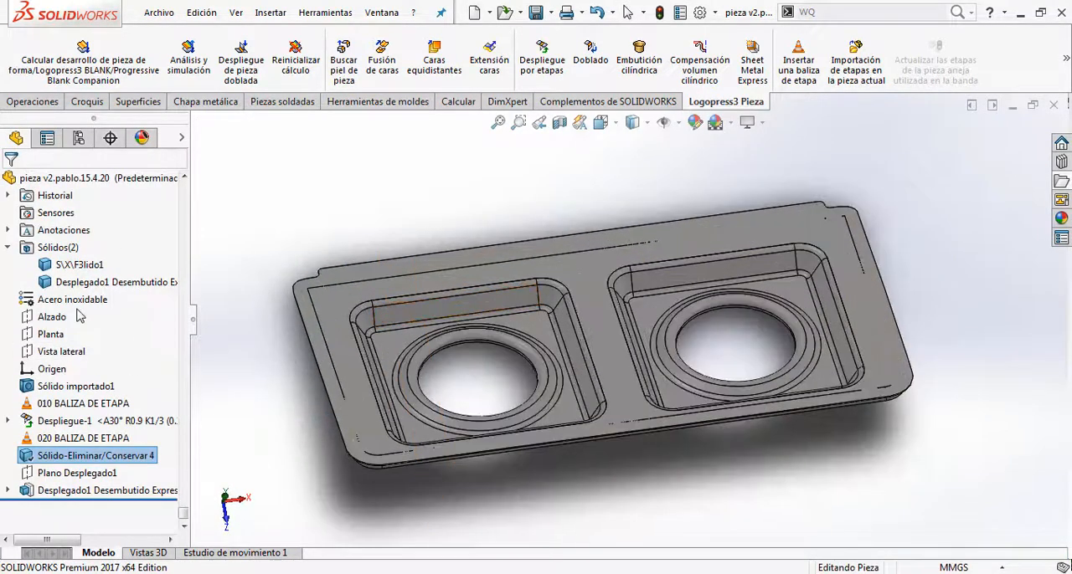
Step: Start a new form development at stage marker 030 and lock the part's flat upper face over the whole entity
{"action": "left_click", "coordinate": [116, 57]}
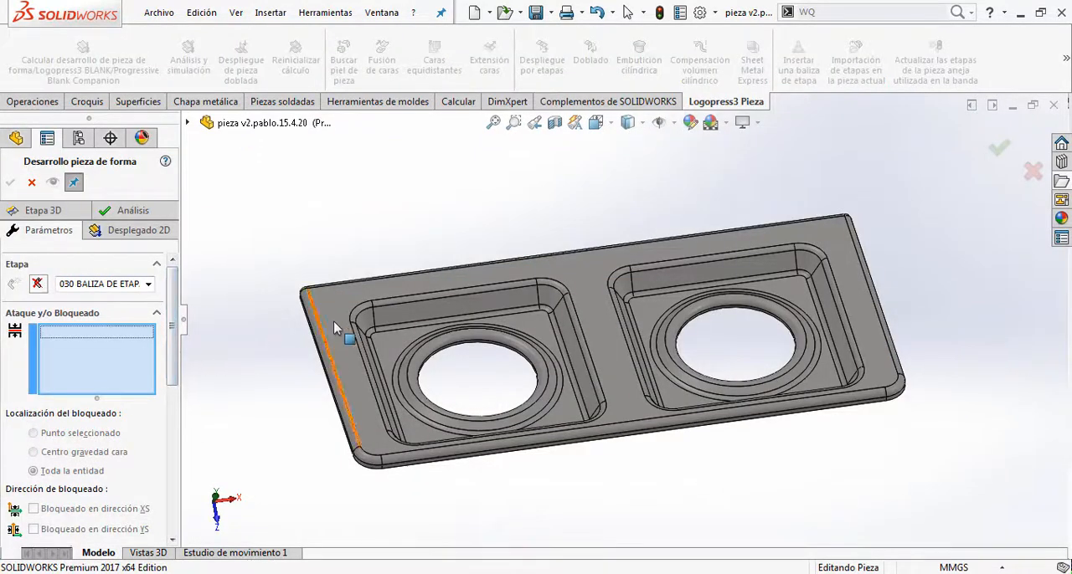
{"action": "left_click", "coordinate": [335, 326]}
{"action": "scroll", "coordinate": [174, 328], "scroll_direction": "down", "scroll_amount": 3}
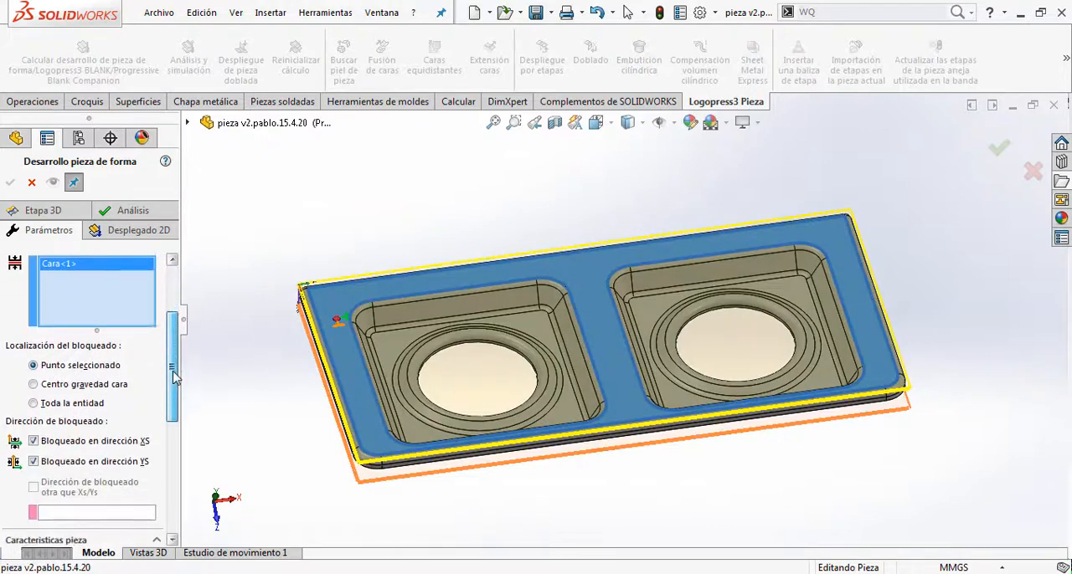
{"action": "left_click", "coordinate": [71, 401]}
{"action": "left_click_drag", "start_coordinate": [174, 362], "coordinate": [172, 470]}
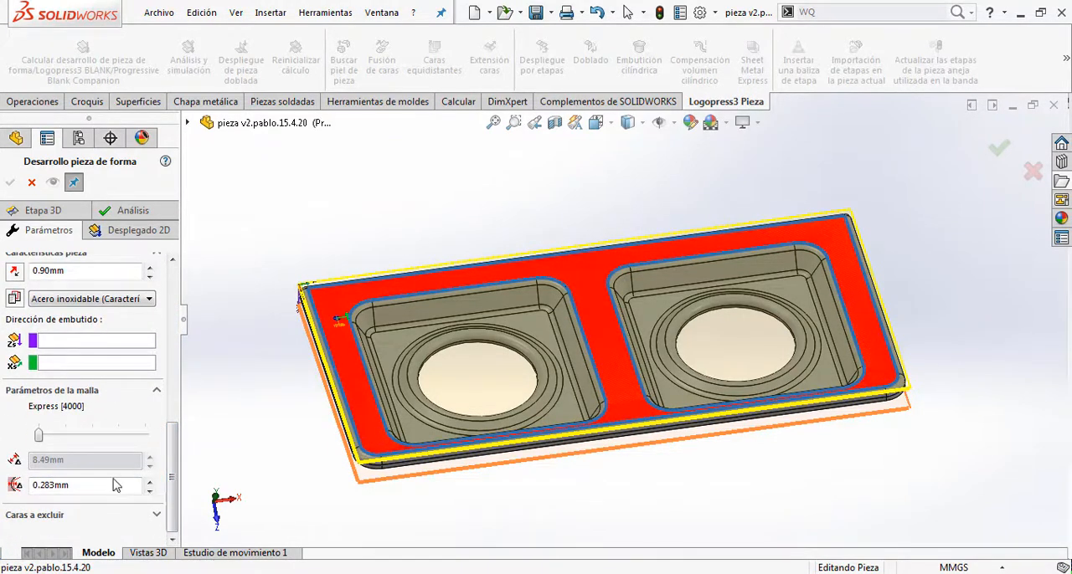
Step: Exclude the concentric ring faces around the first pocket's hole from the calculation
{"action": "left_click", "coordinate": [93, 517]}
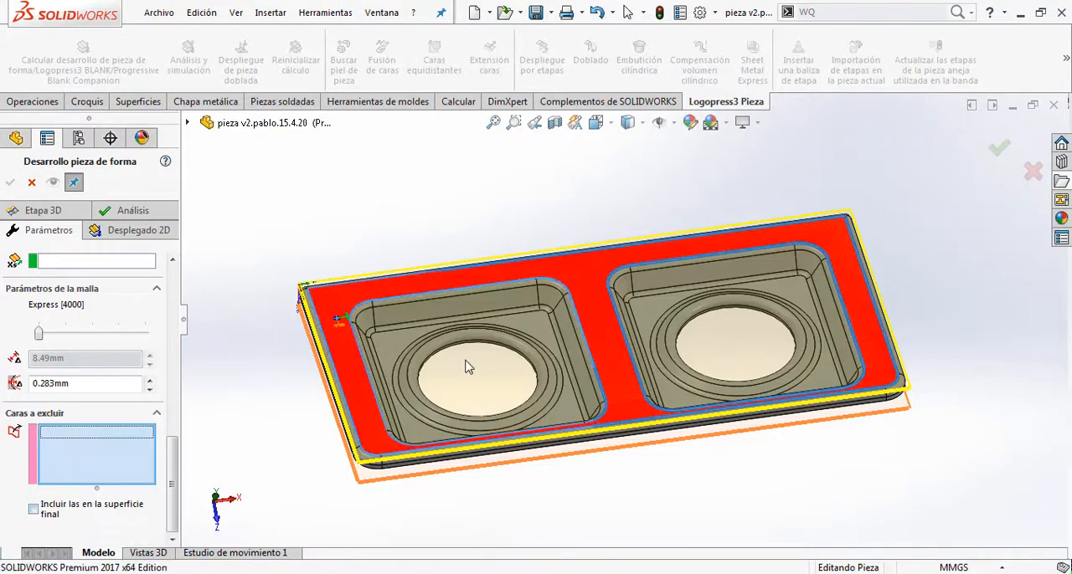
{"action": "scroll", "coordinate": [456, 362], "scroll_direction": "down", "scroll_amount": 4}
{"action": "scroll", "coordinate": [429, 350], "scroll_direction": "down", "scroll_amount": 2}
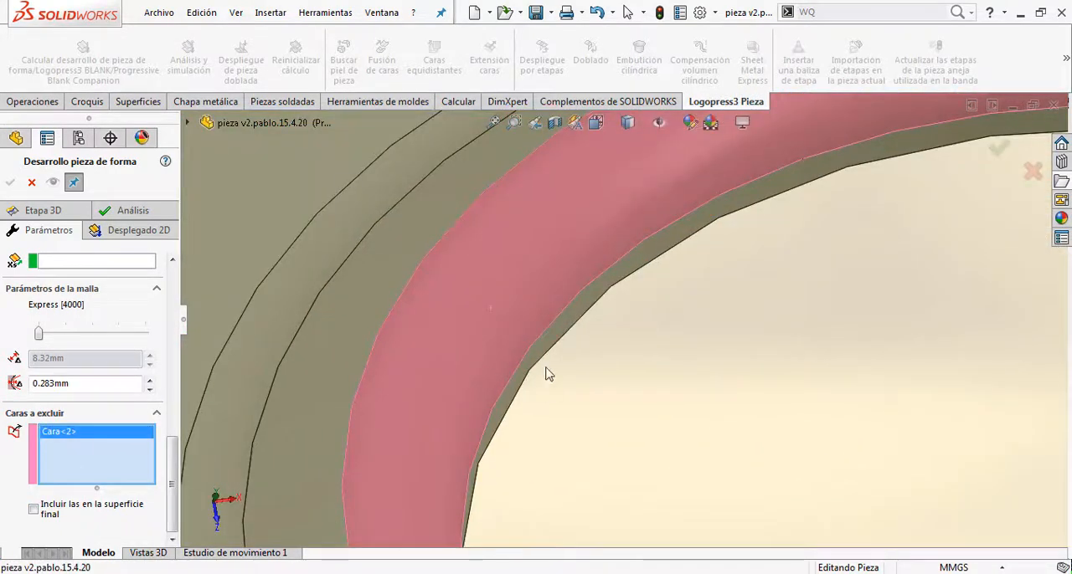
{"action": "left_click", "coordinate": [520, 354]}
{"action": "left_click", "coordinate": [311, 325]}
{"action": "left_click", "coordinate": [306, 315]}
{"action": "scroll", "coordinate": [718, 439], "scroll_direction": "up", "scroll_amount": 6}
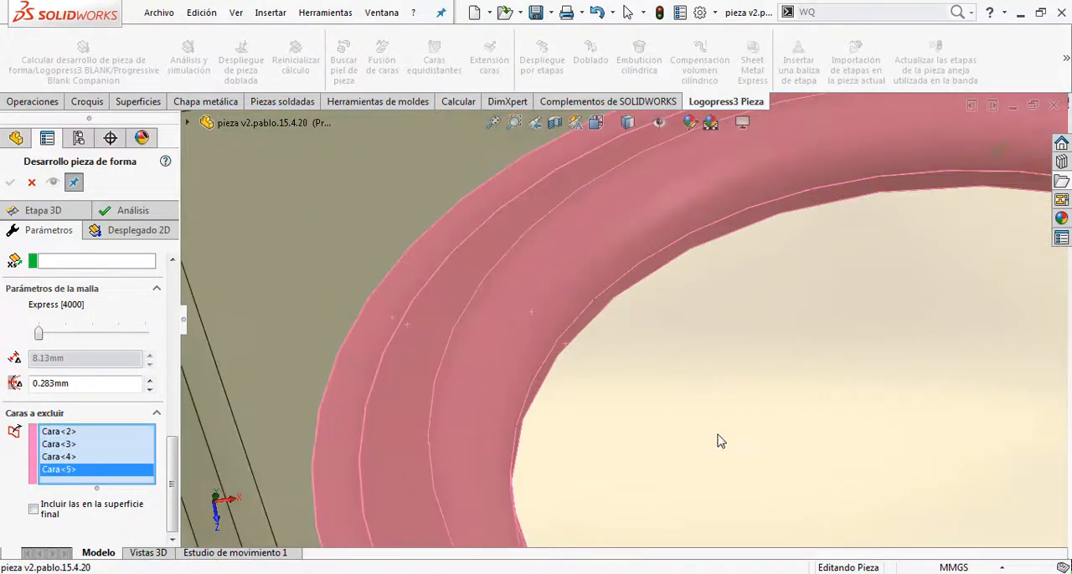
Step: Exclude the bend faces along the part's long outer edge nearest the pockets' front side from the calculation
{"action": "scroll", "coordinate": [849, 423], "scroll_direction": "up", "scroll_amount": 4}
{"action": "scroll", "coordinate": [842, 429], "scroll_direction": "down", "scroll_amount": 3}
{"action": "scroll", "coordinate": [644, 400], "scroll_direction": "down", "scroll_amount": 5}
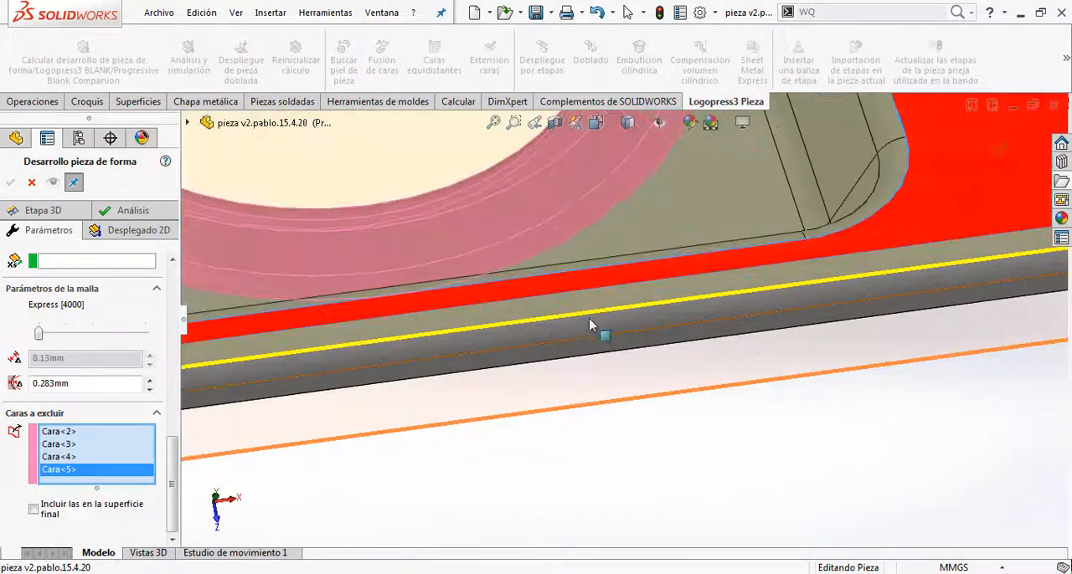
{"action": "left_click", "coordinate": [590, 322]}
{"action": "scroll", "coordinate": [440, 390], "scroll_direction": "up", "scroll_amount": 3}
{"action": "scroll", "coordinate": [427, 331], "scroll_direction": "down", "scroll_amount": 5}
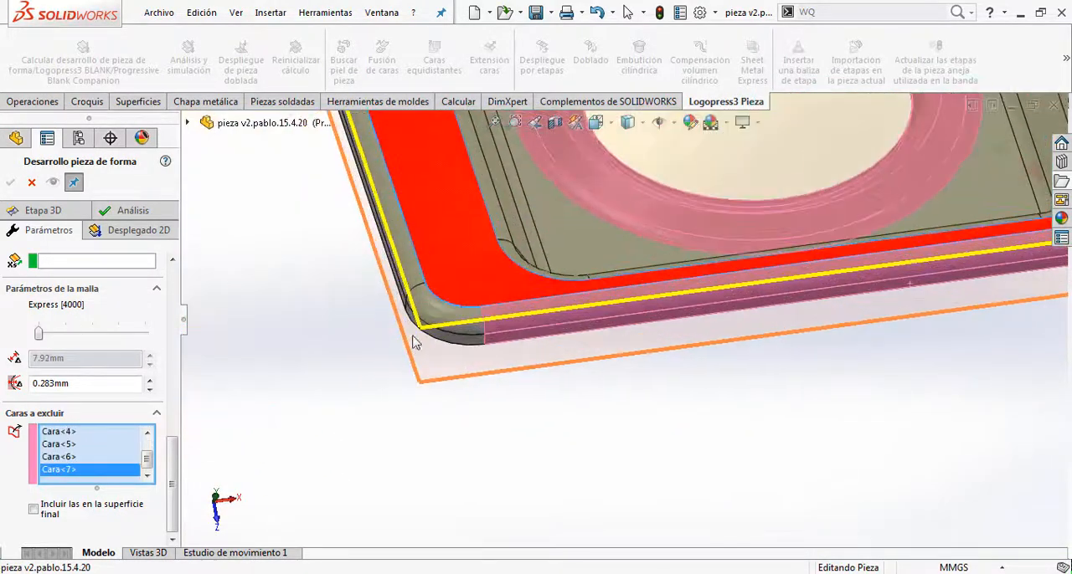
Step: Exclude the rounded corner faces next to that long edge and the bend faces of the adjoining short side
{"action": "left_click", "coordinate": [447, 304]}
{"action": "left_click", "coordinate": [457, 357]}
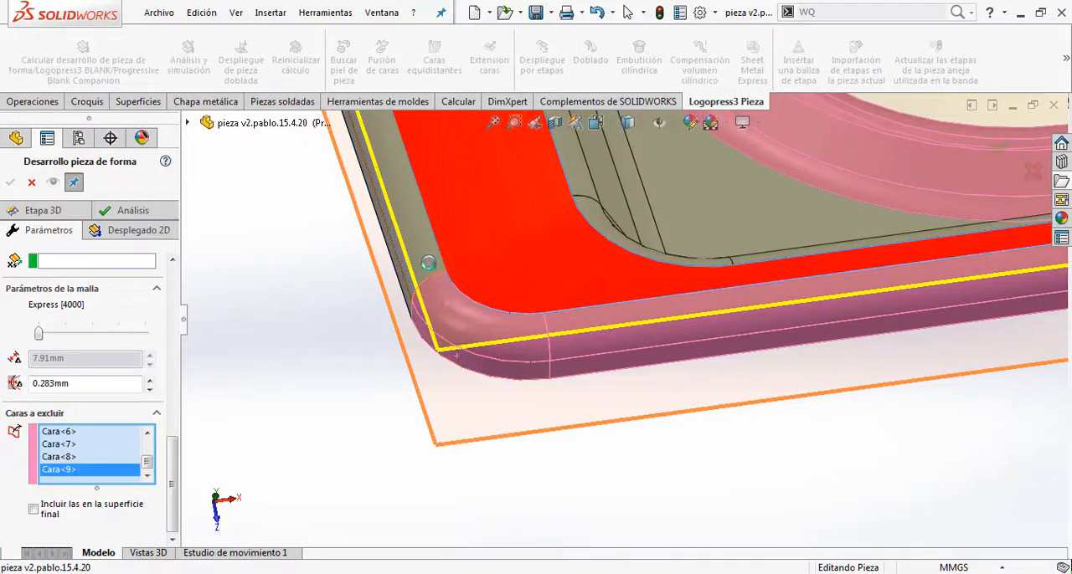
{"action": "left_click", "coordinate": [430, 262]}
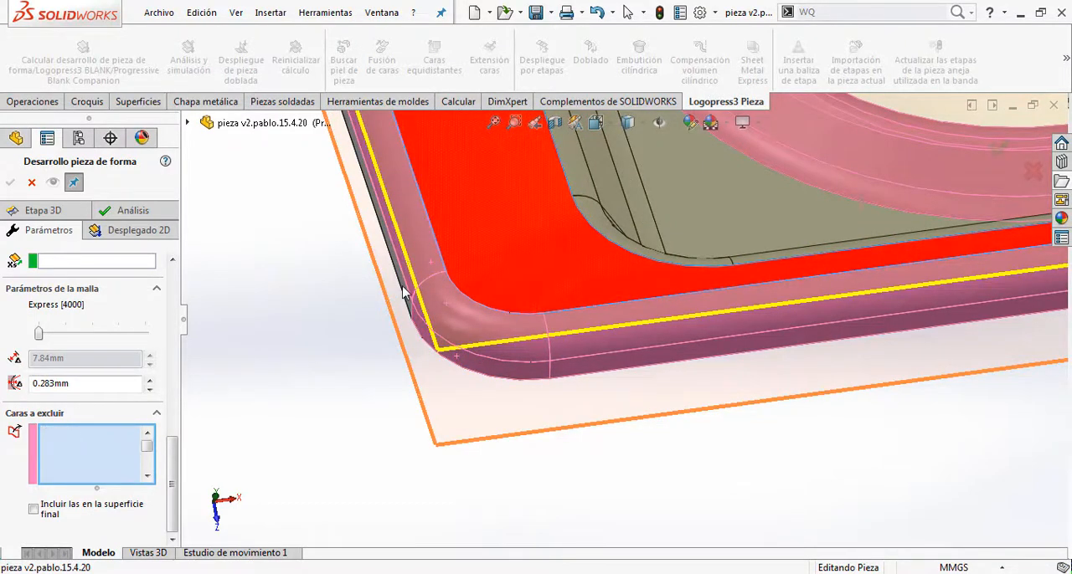
{"action": "left_click", "coordinate": [402, 291]}
{"action": "scroll", "coordinate": [405, 297], "scroll_direction": "up", "scroll_amount": 6}
Step: Exclude the next corner's faces and the bend and flange faces of the notched long side
{"action": "middle_click_drag", "start_coordinate": [498, 246], "coordinate": [800, 335]}
{"action": "scroll", "coordinate": [799, 334], "scroll_direction": "up", "scroll_amount": 5}
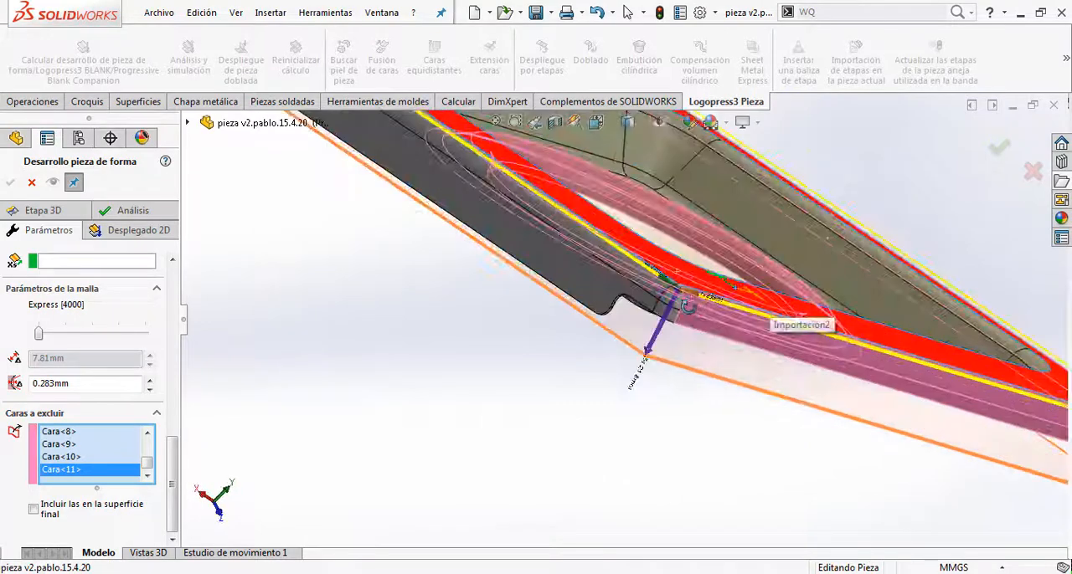
{"action": "left_click", "coordinate": [653, 314]}
{"action": "left_click", "coordinate": [654, 318]}
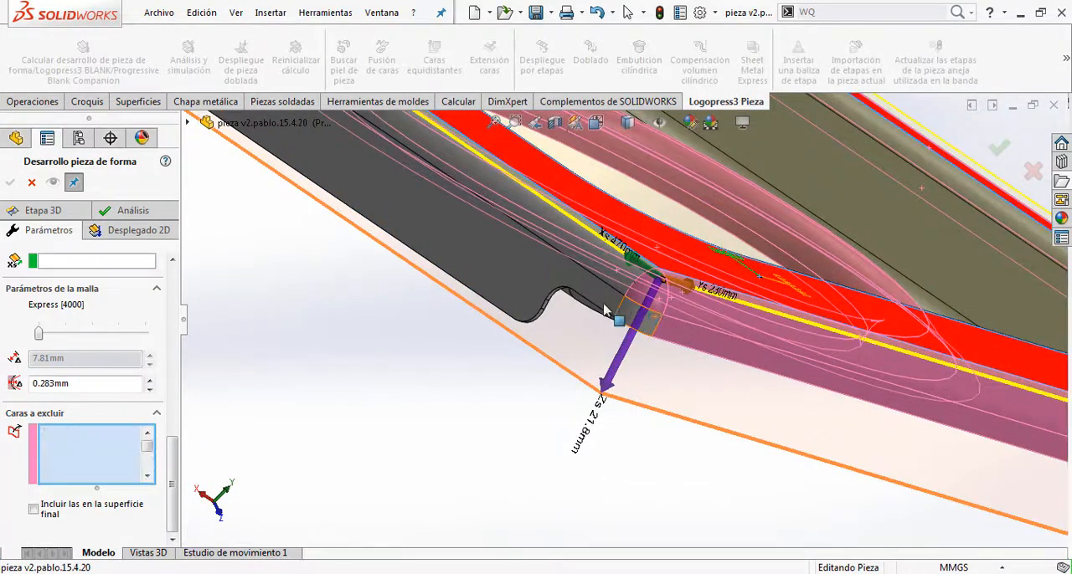
{"action": "left_click", "coordinate": [605, 270]}
{"action": "scroll", "coordinate": [589, 271], "scroll_direction": "down", "scroll_amount": 7}
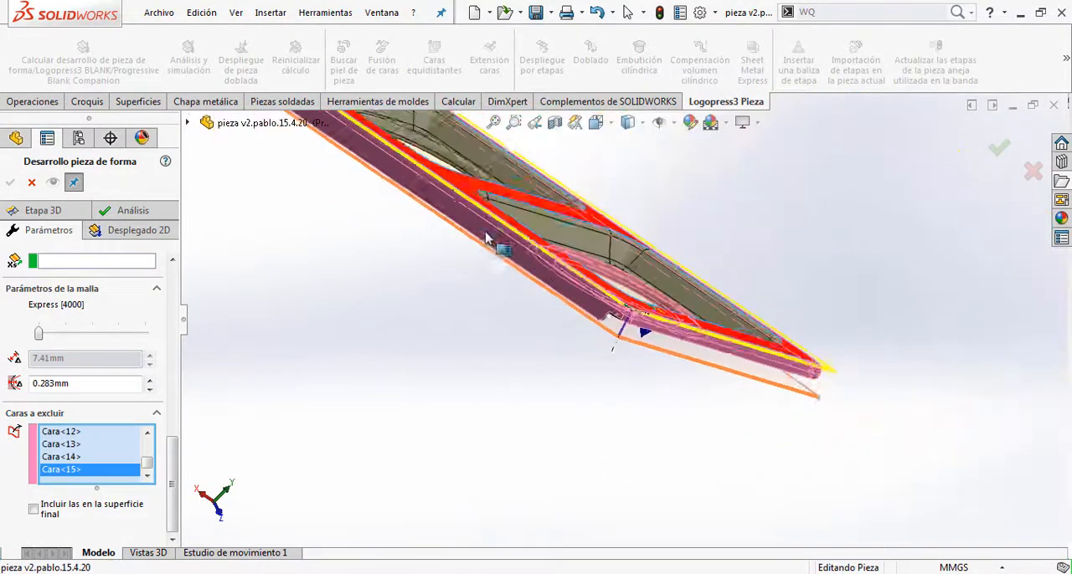
Step: Exclude the corner faces at the notched flange's other end and the bend faces of the remaining short side
{"action": "scroll", "coordinate": [474, 224], "scroll_direction": "up", "scroll_amount": 4}
{"action": "middle_click_drag", "start_coordinate": [469, 198], "coordinate": [432, 182]}
{"action": "left_click", "coordinate": [437, 244]}
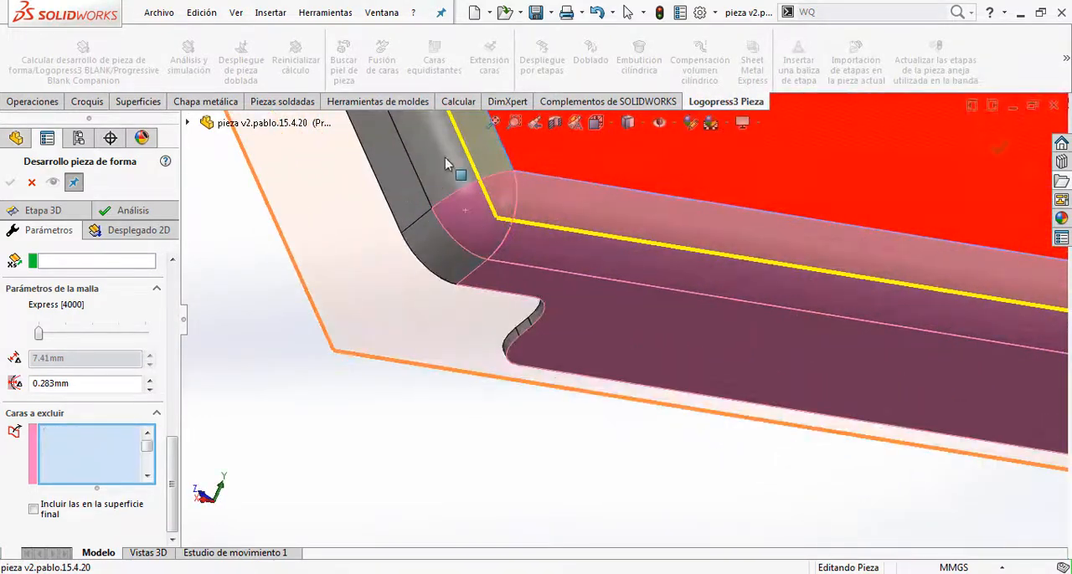
{"action": "left_click", "coordinate": [444, 157]}
{"action": "left_click", "coordinate": [398, 175]}
{"action": "scroll", "coordinate": [432, 248], "scroll_direction": "down", "scroll_amount": 6}
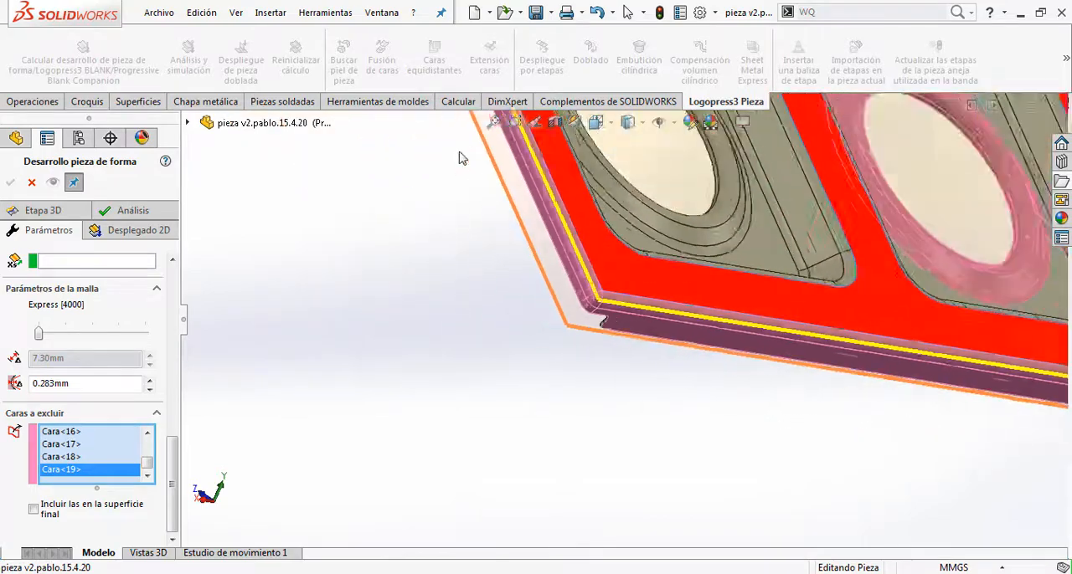
Step: Exclude the last rounded corner's faces to complete the exclusion around the part's outer rim
{"action": "scroll", "coordinate": [552, 268], "scroll_direction": "up", "scroll_amount": 6}
{"action": "left_click", "coordinate": [523, 287]}
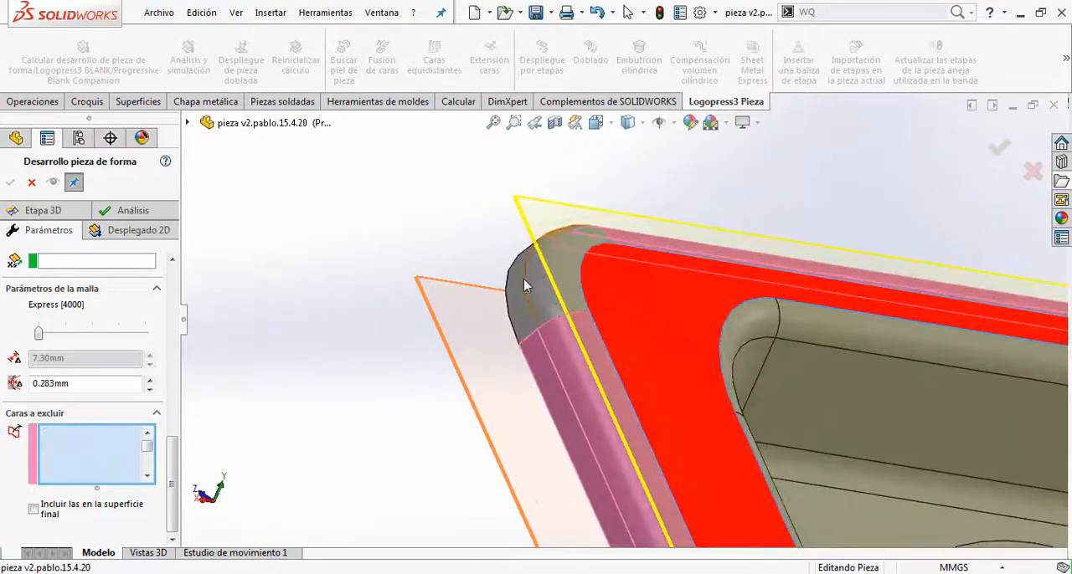
{"action": "left_click", "coordinate": [519, 296]}
{"action": "middle_click_drag", "start_coordinate": [519, 296], "coordinate": [463, 279]}
{"action": "scroll", "coordinate": [502, 266], "scroll_direction": "up", "scroll_amount": 6}
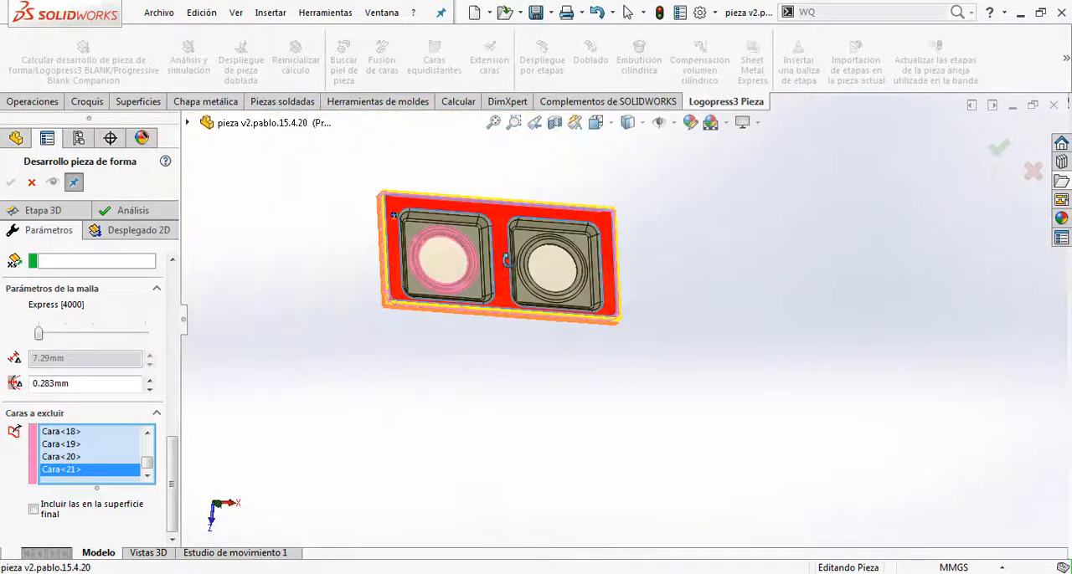
Step: Exclude the concentric ring faces and the inner rim face around the second pocket's hole
{"action": "left_click", "coordinate": [608, 297]}
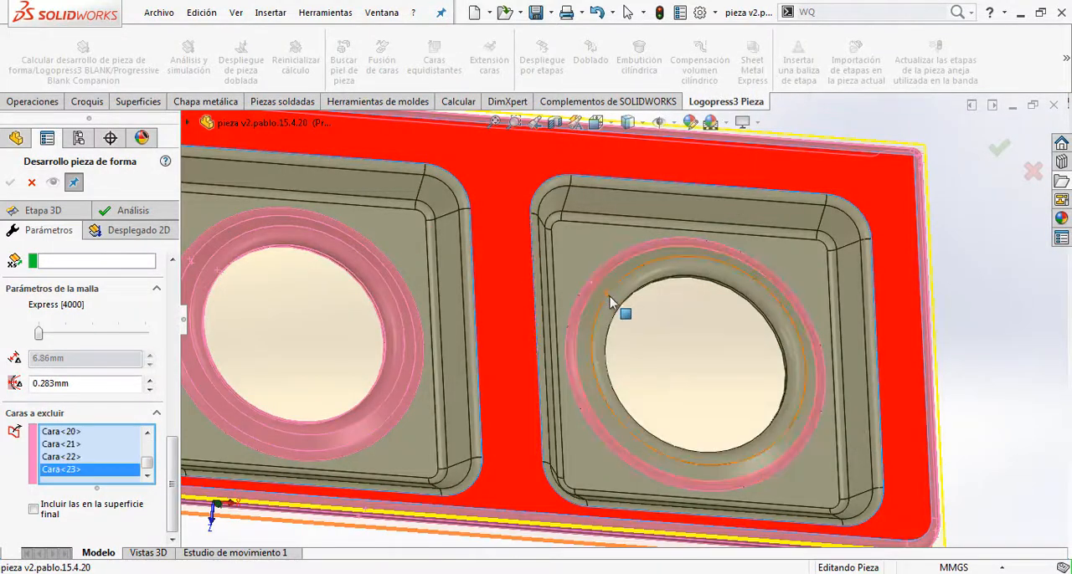
{"action": "left_click", "coordinate": [621, 302]}
{"action": "left_click", "coordinate": [661, 287]}
{"action": "scroll", "coordinate": [695, 292], "scroll_direction": "up", "scroll_amount": 5}
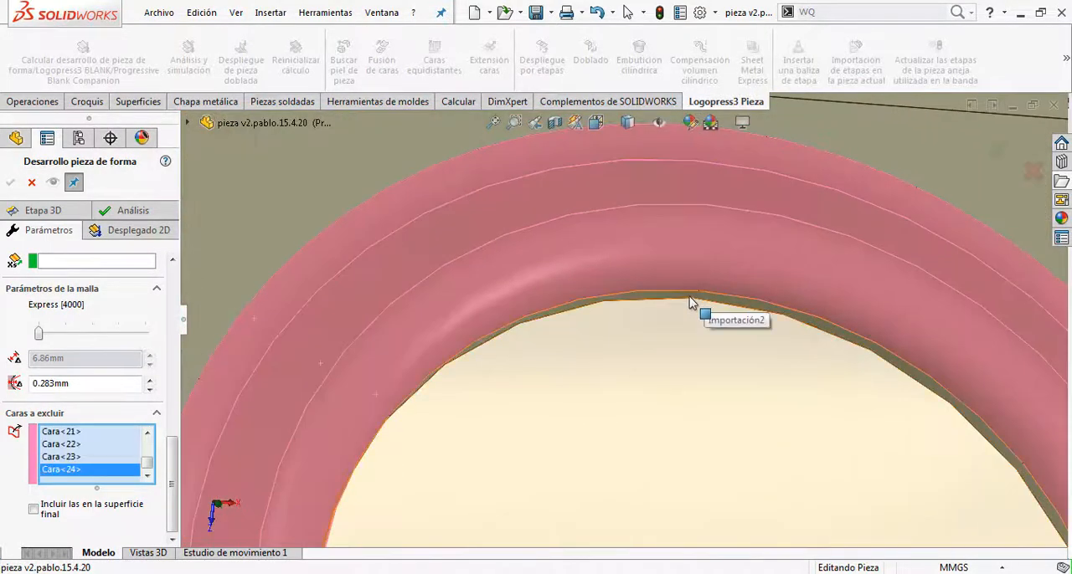
{"action": "left_click", "coordinate": [701, 301]}
{"action": "scroll", "coordinate": [627, 337], "scroll_direction": "down", "scroll_amount": 10}
{"action": "middle_click_drag", "start_coordinate": [467, 360], "coordinate": [413, 330]}
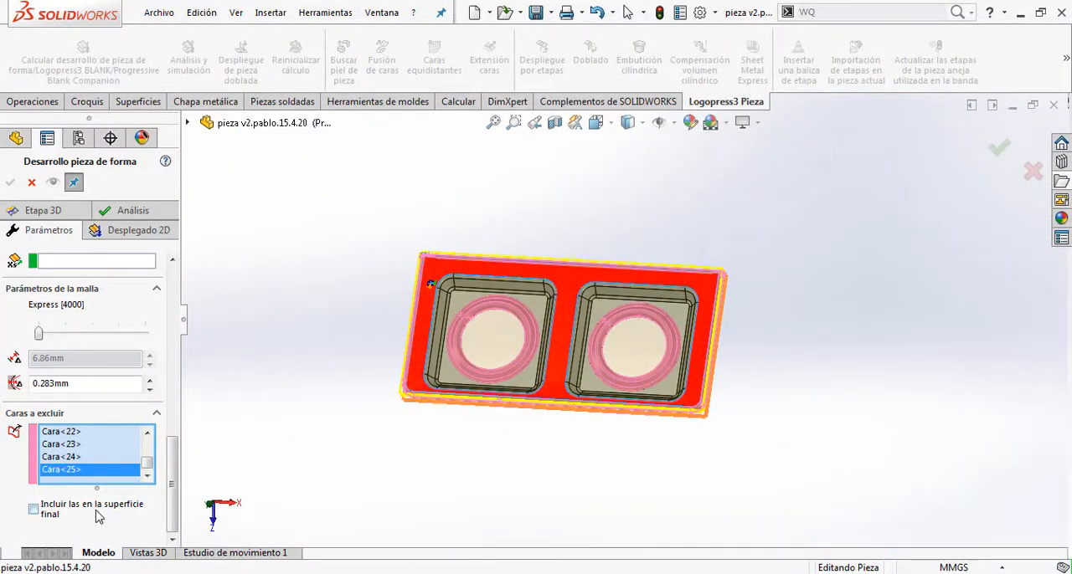
Step: Calculate the 2D development for stage marker 030 and play the Desplegado 2D animation
{"action": "left_click", "coordinate": [136, 234]}
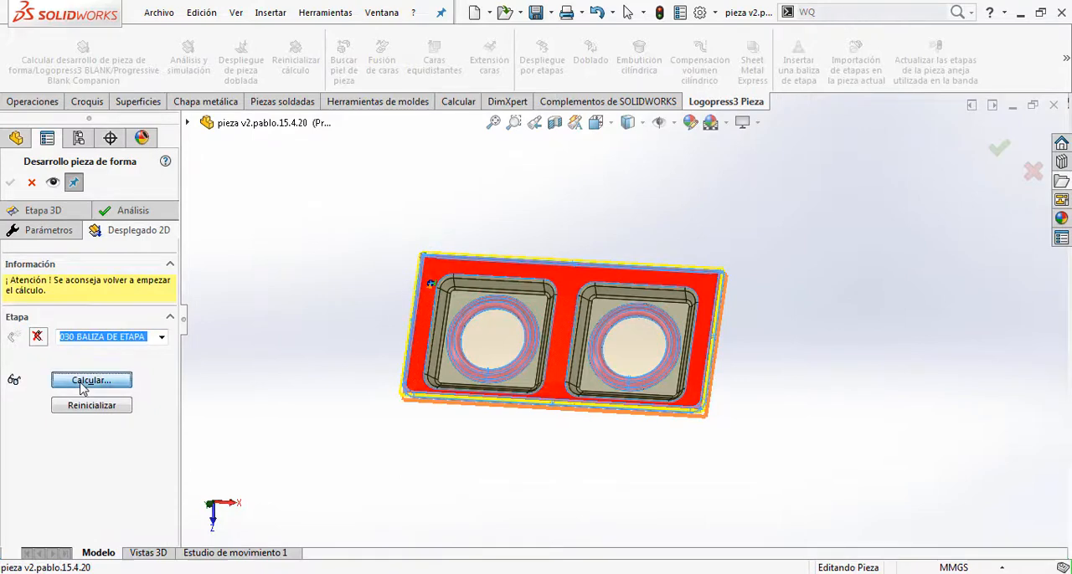
{"action": "left_click", "coordinate": [83, 383]}
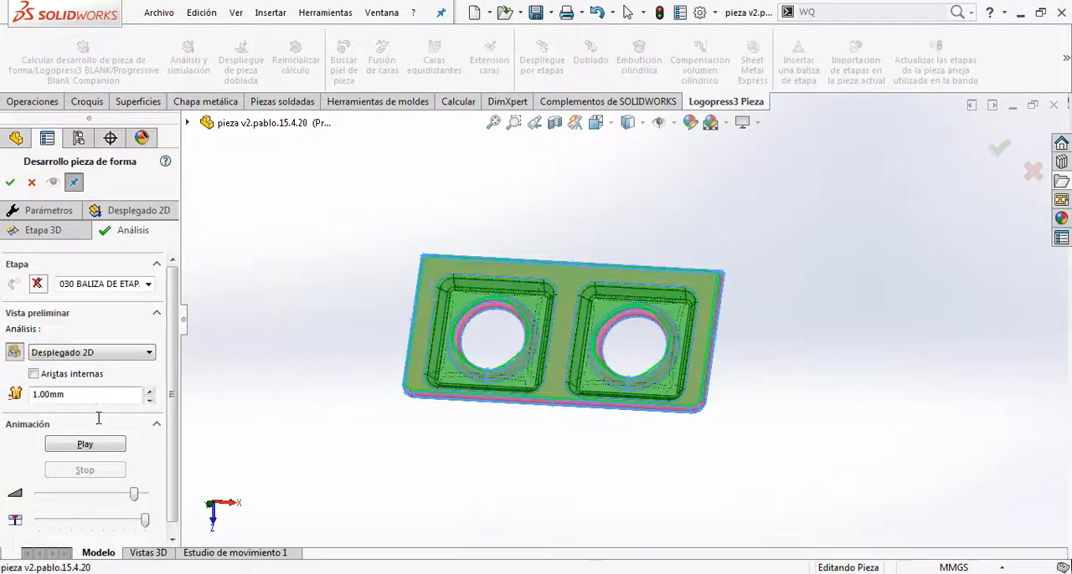
{"action": "left_click", "coordinate": [86, 445]}
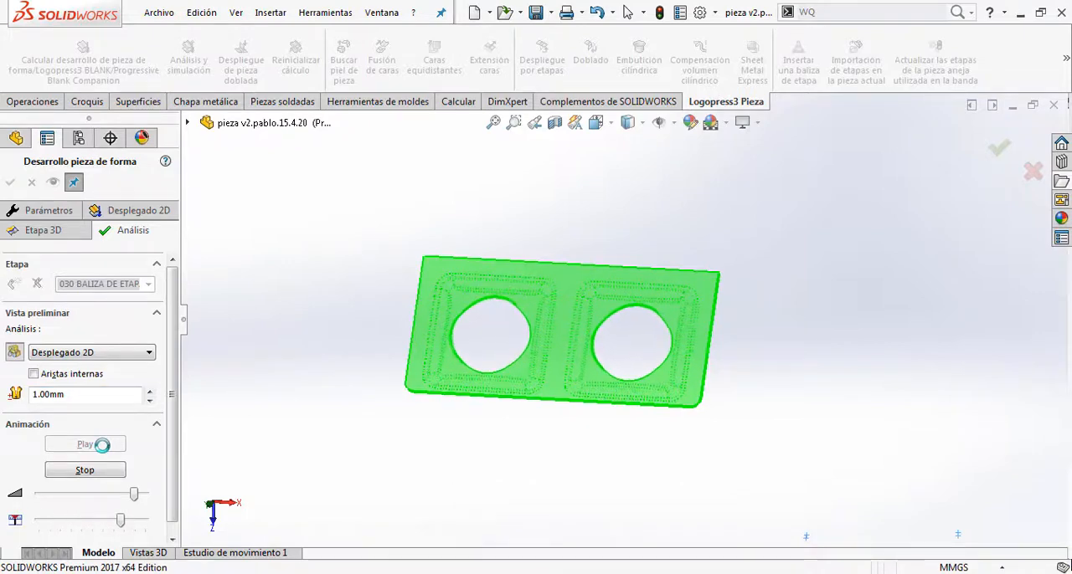
{"action": "left_click", "coordinate": [86, 469]}
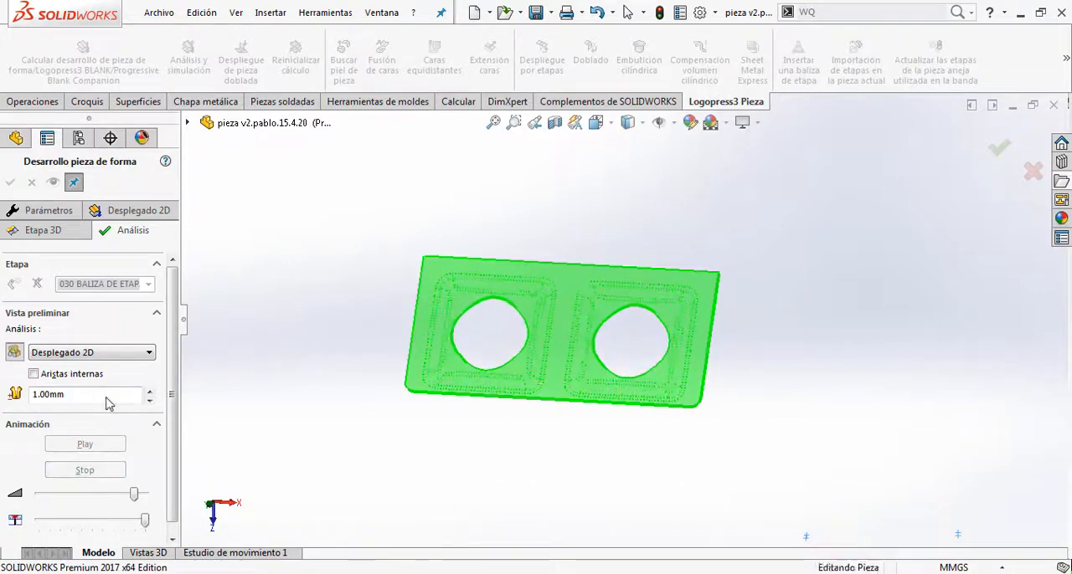
Step: Display the Malla analysis of the development and play its animation
{"action": "left_click", "coordinate": [104, 352]}
{"action": "left_click", "coordinate": [84, 362]}
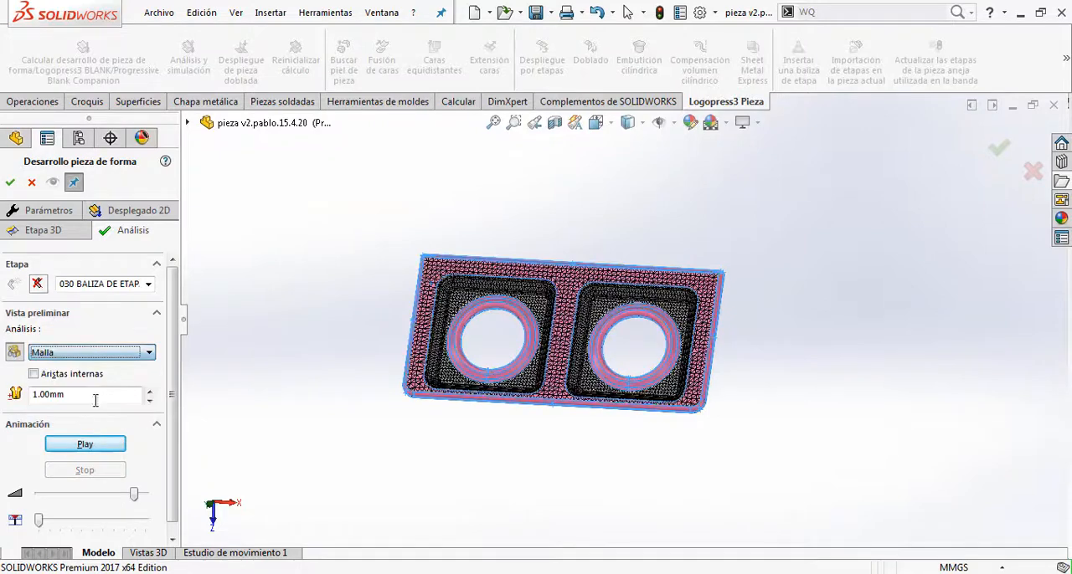
{"action": "left_click", "coordinate": [85, 444]}
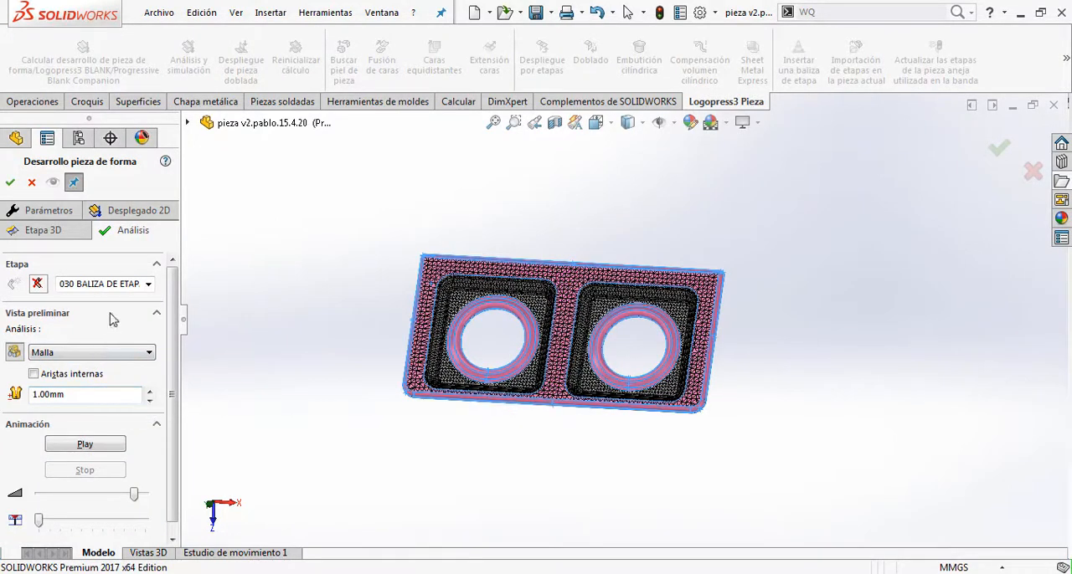
Step: Display the Deformación analysis, play its forming animation and stop it
{"action": "left_click", "coordinate": [102, 353]}
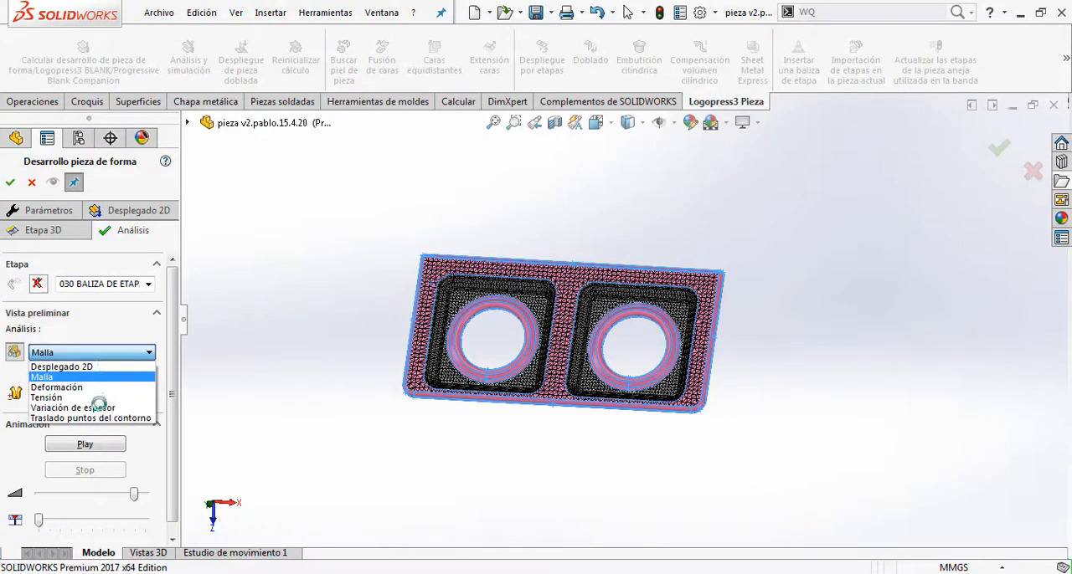
{"action": "left_click", "coordinate": [85, 390]}
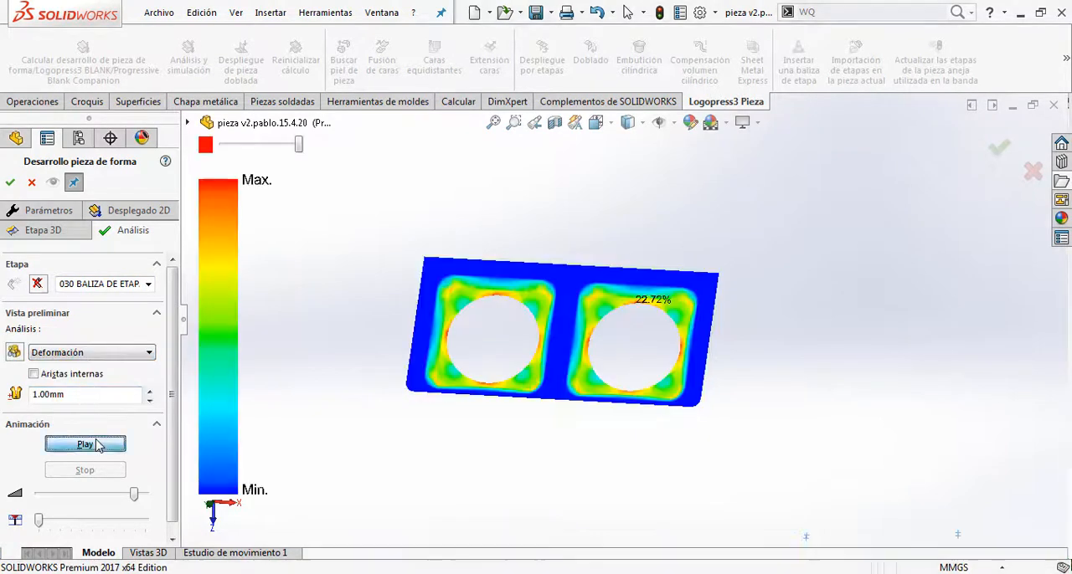
{"action": "left_click", "coordinate": [84, 444]}
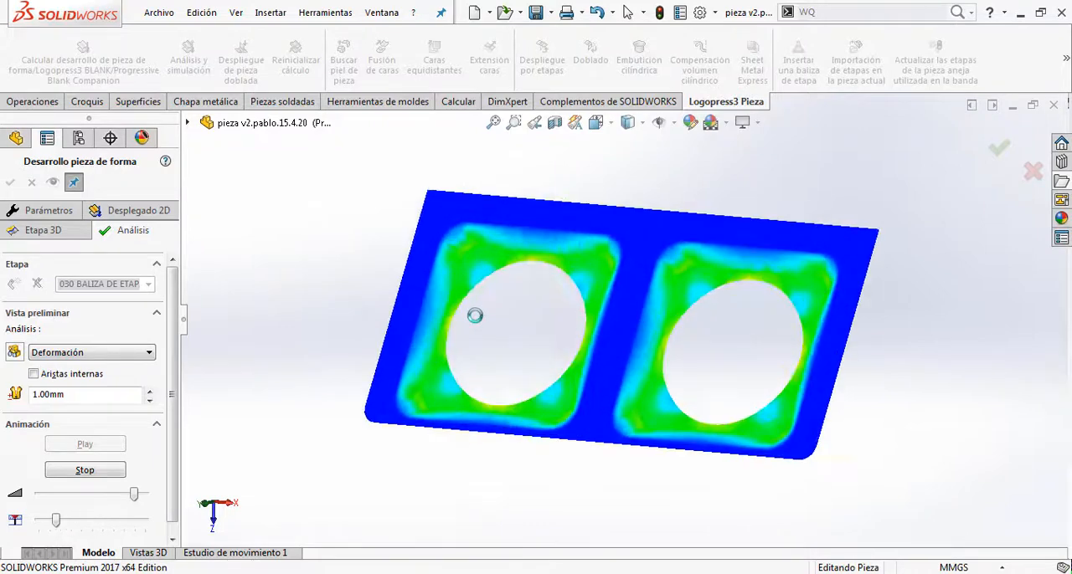
{"action": "left_click", "coordinate": [85, 470]}
Step: Display the Variación de espesor analysis, play and stop its animation, and examine the thickness change at the pocket corners
{"action": "left_click", "coordinate": [91, 353]}
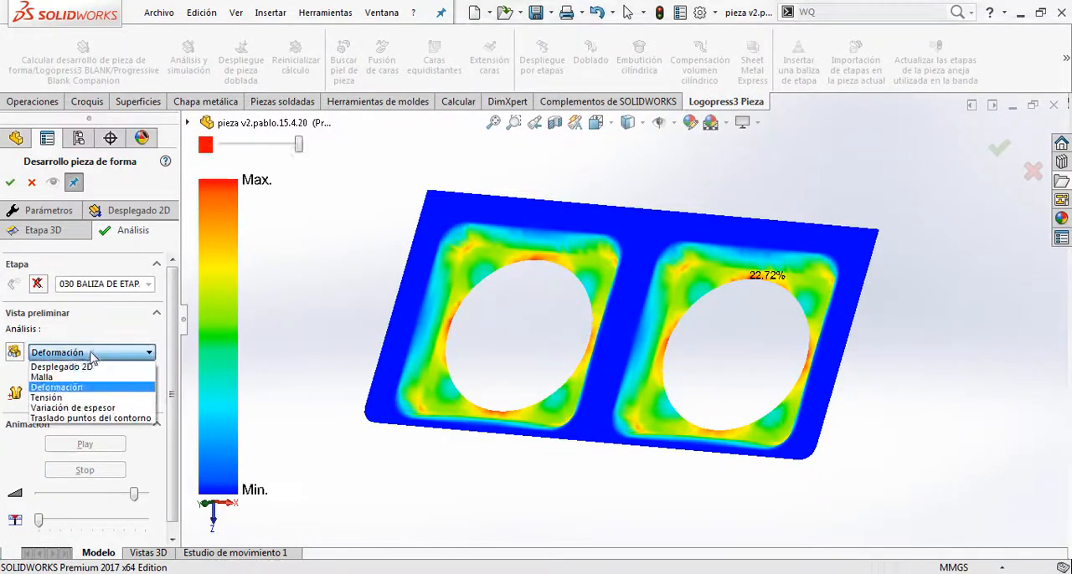
{"action": "left_click", "coordinate": [80, 409]}
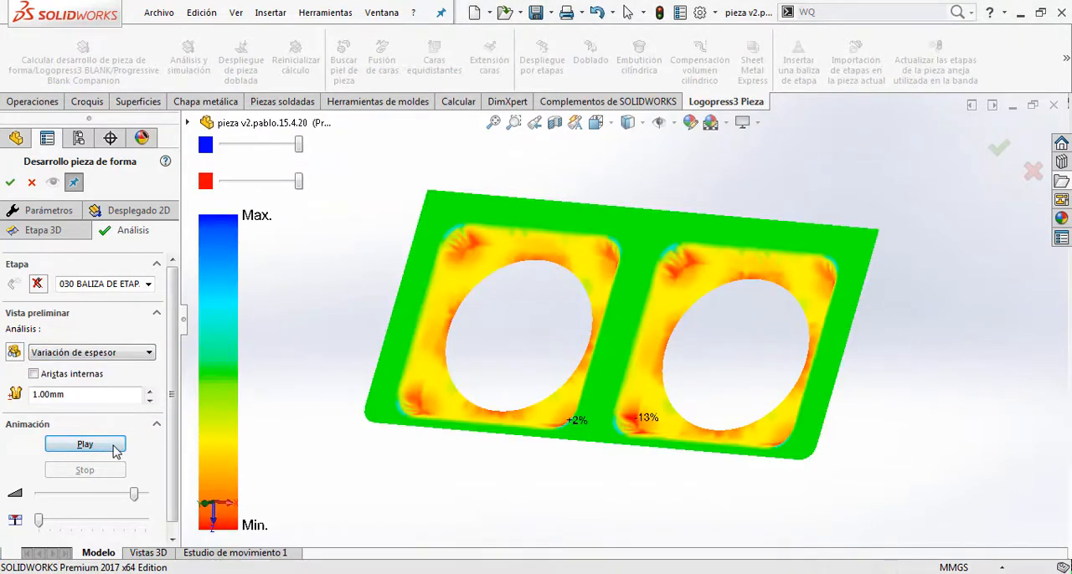
{"action": "left_click", "coordinate": [114, 448]}
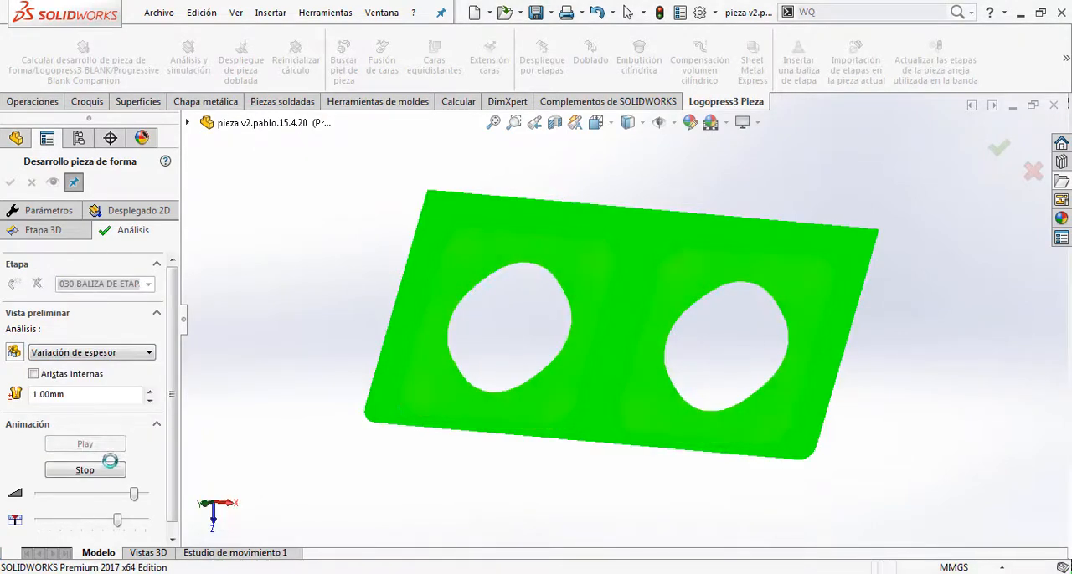
{"action": "left_click", "coordinate": [100, 470]}
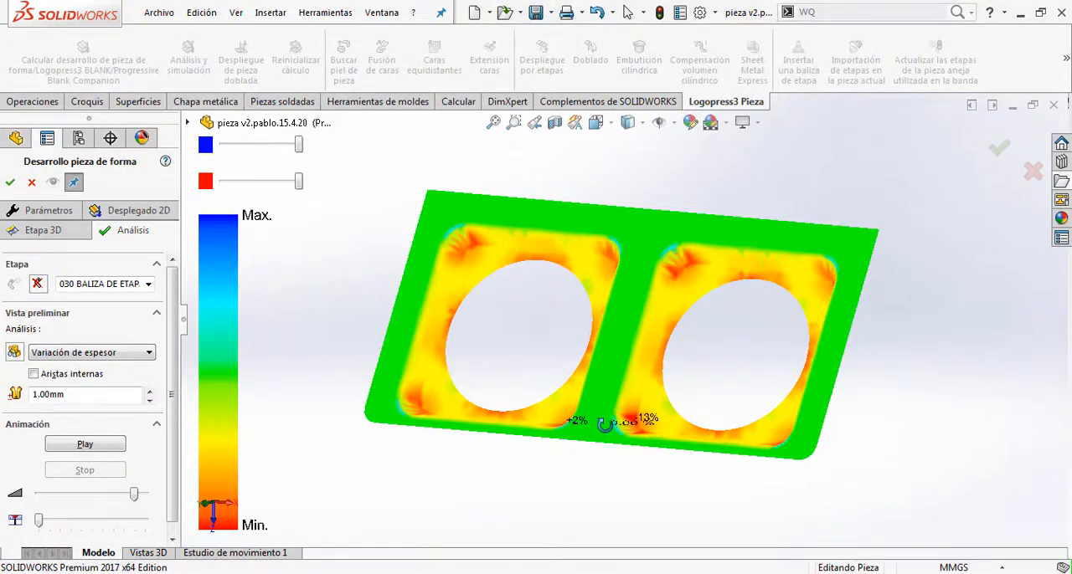
{"action": "scroll", "coordinate": [621, 427], "scroll_direction": "down", "scroll_amount": 6}
{"action": "middle_click_drag", "start_coordinate": [631, 394], "coordinate": [560, 423]}
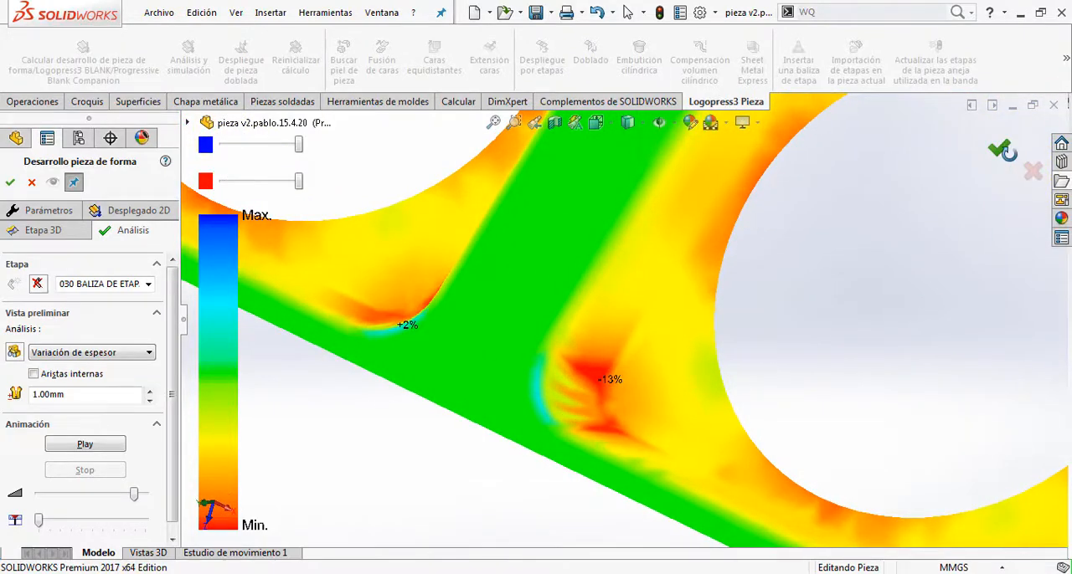
Step: Accept the form development to create the second flat blank as a solid and view the whole result
{"action": "left_click", "coordinate": [1002, 149]}
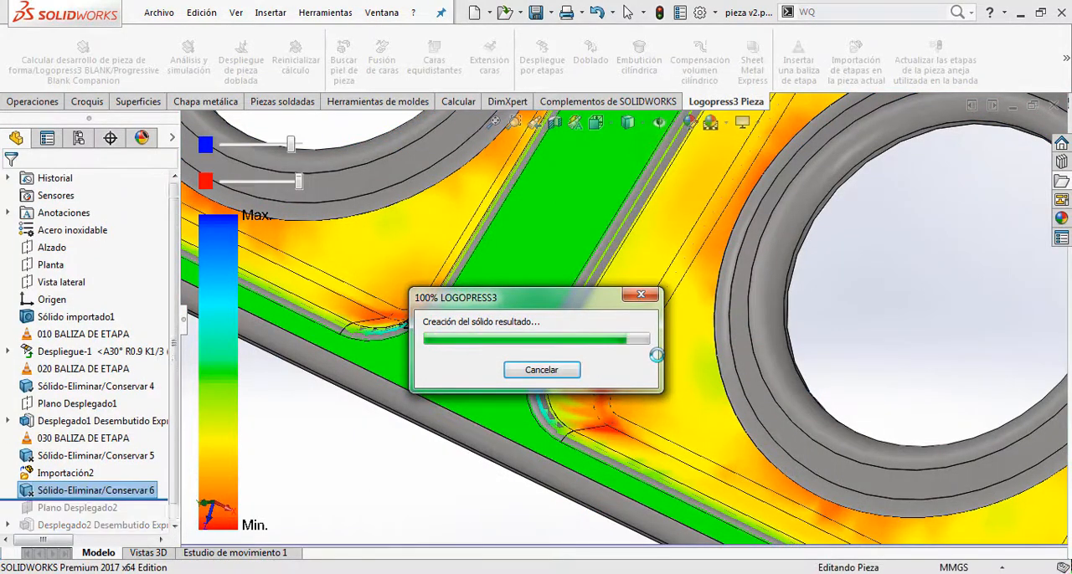
{"action": "key", "text": "f"}
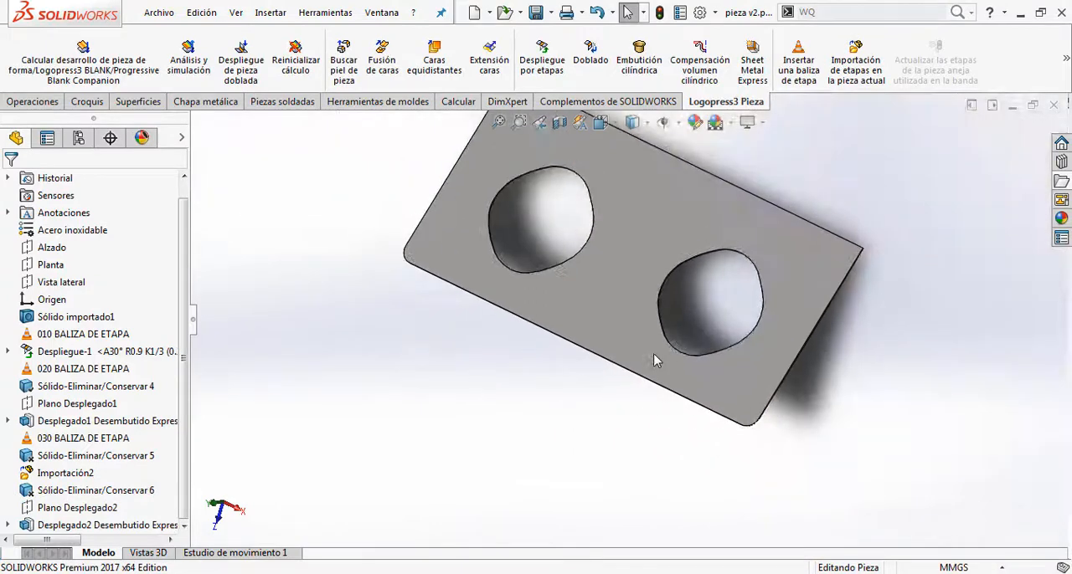
{"action": "middle_click_drag", "start_coordinate": [653, 359], "coordinate": [644, 303]}
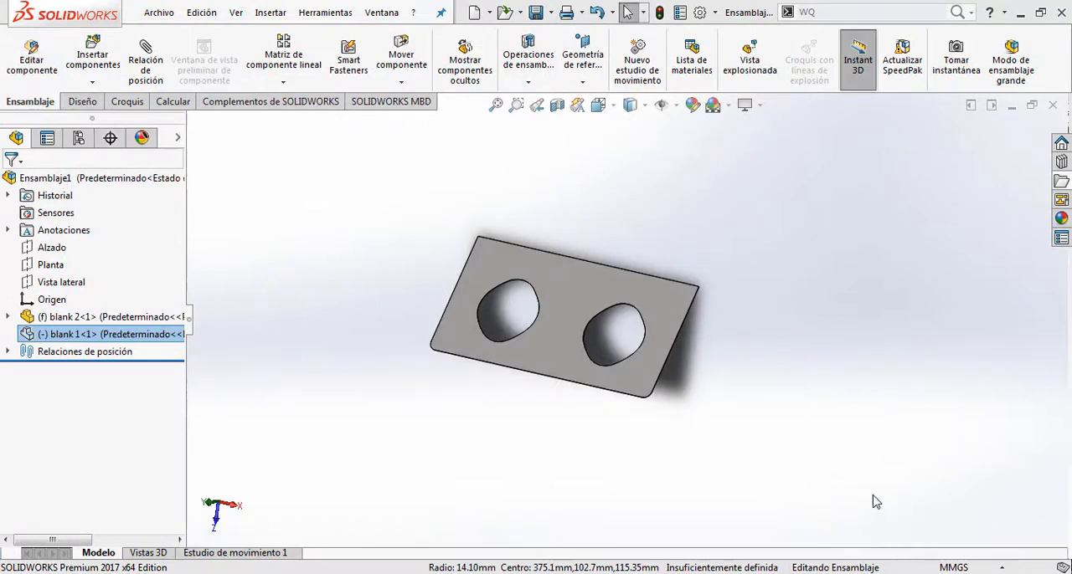
Step: In the assembly of both blanks, show the hidden blank 1 component together with blank 2
{"action": "right_click", "coordinate": [156, 335]}
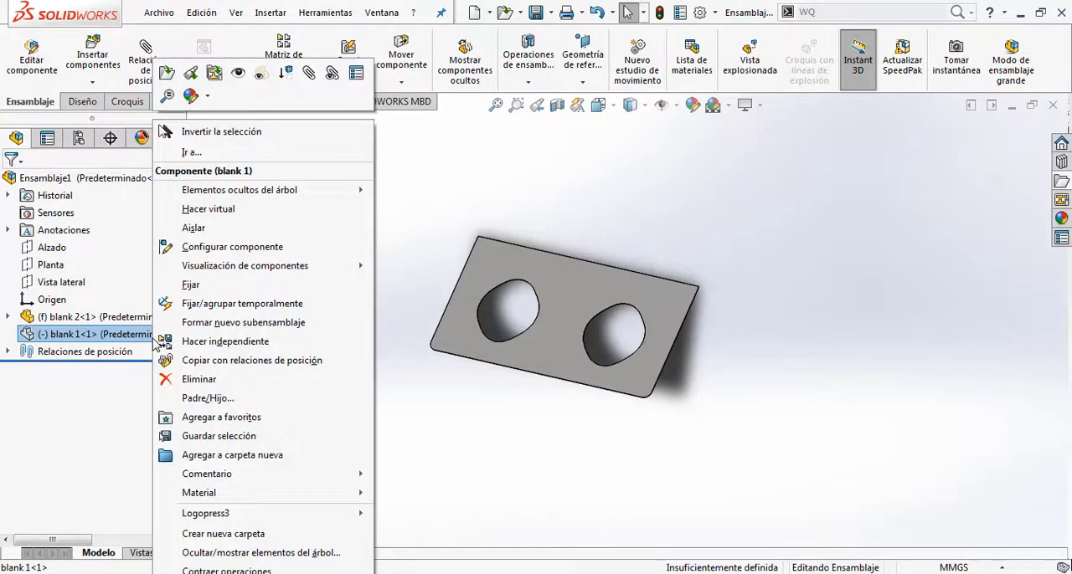
{"action": "left_click", "coordinate": [240, 75]}
{"action": "left_click", "coordinate": [366, 371]}
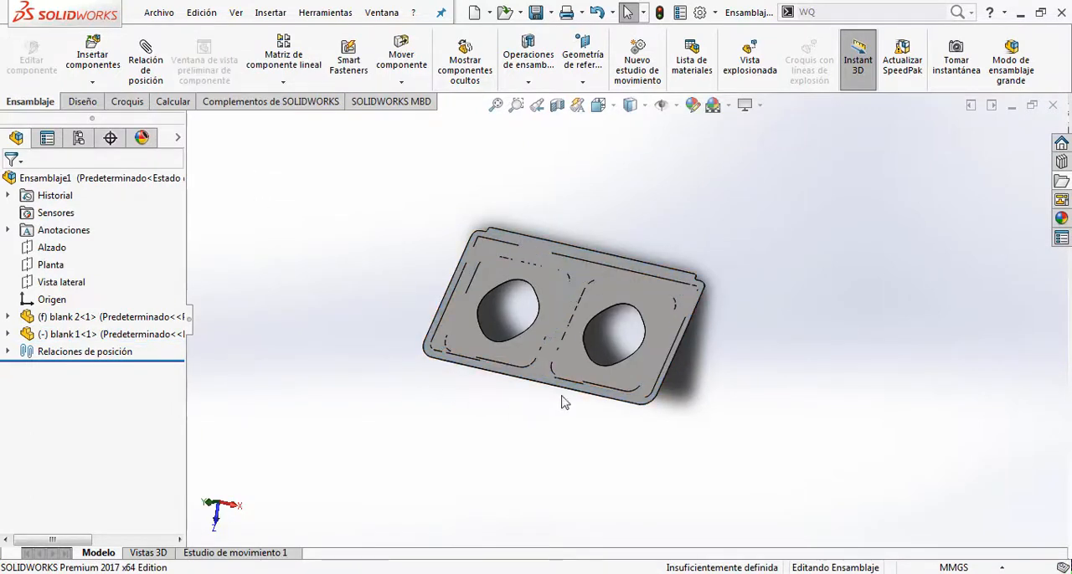
{"action": "scroll", "coordinate": [588, 317], "scroll_direction": "down", "scroll_amount": 2}
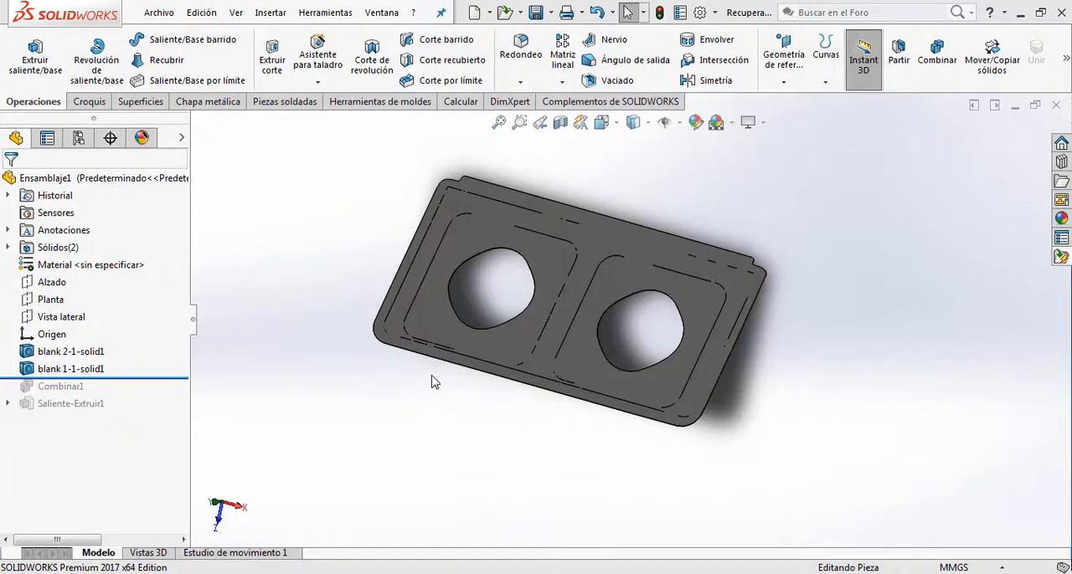
{"action": "scroll", "coordinate": [501, 291], "scroll_direction": "up", "scroll_amount": 1}
{"action": "scroll", "coordinate": [500, 290], "scroll_direction": "down", "scroll_amount": 1}
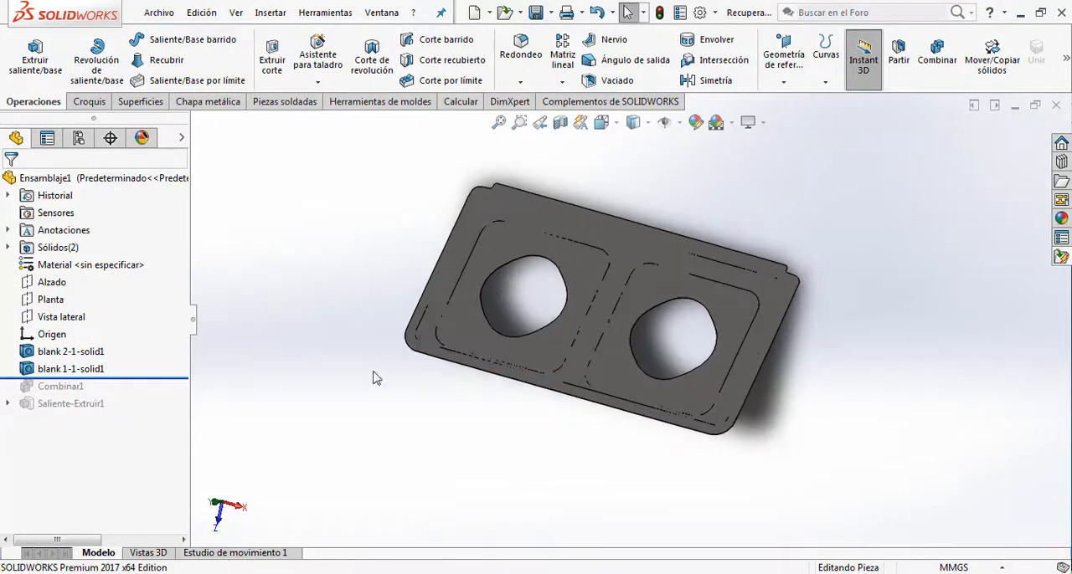
Step: Roll the feature history forward past Combinar1 and Saliente-Extruir1 to restore the combined blank and its rectangular plate extrusion
{"action": "left_click", "coordinate": [148, 380]}
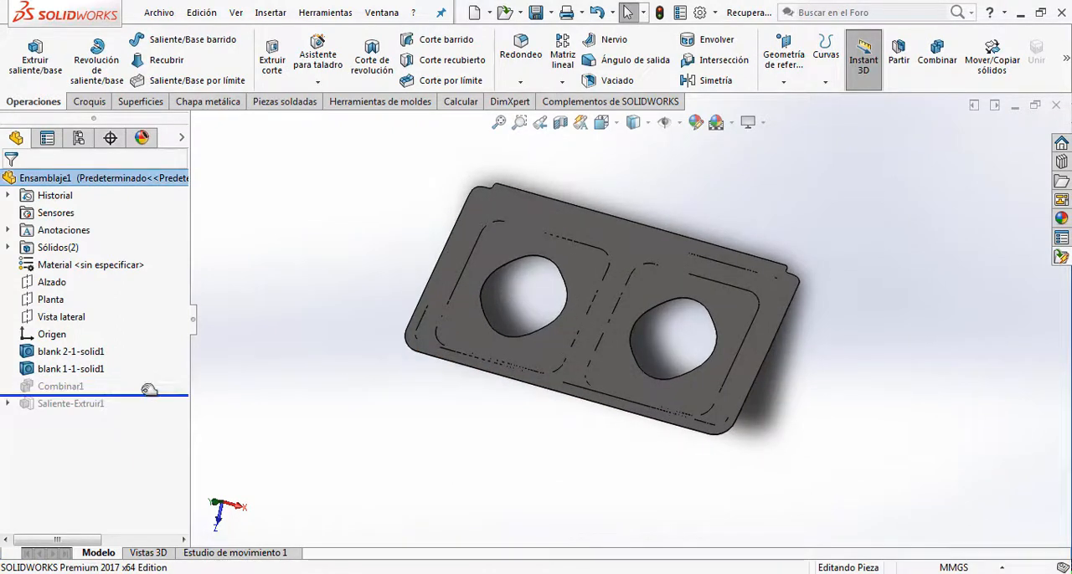
{"action": "left_click_drag", "start_coordinate": [141, 392], "coordinate": [144, 401]}
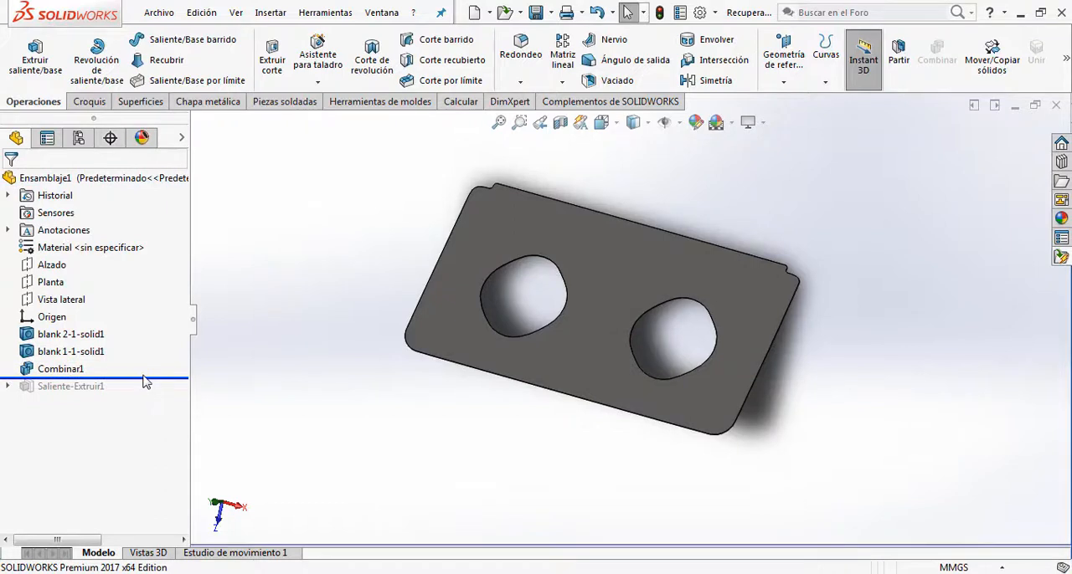
{"action": "left_click", "coordinate": [148, 377]}
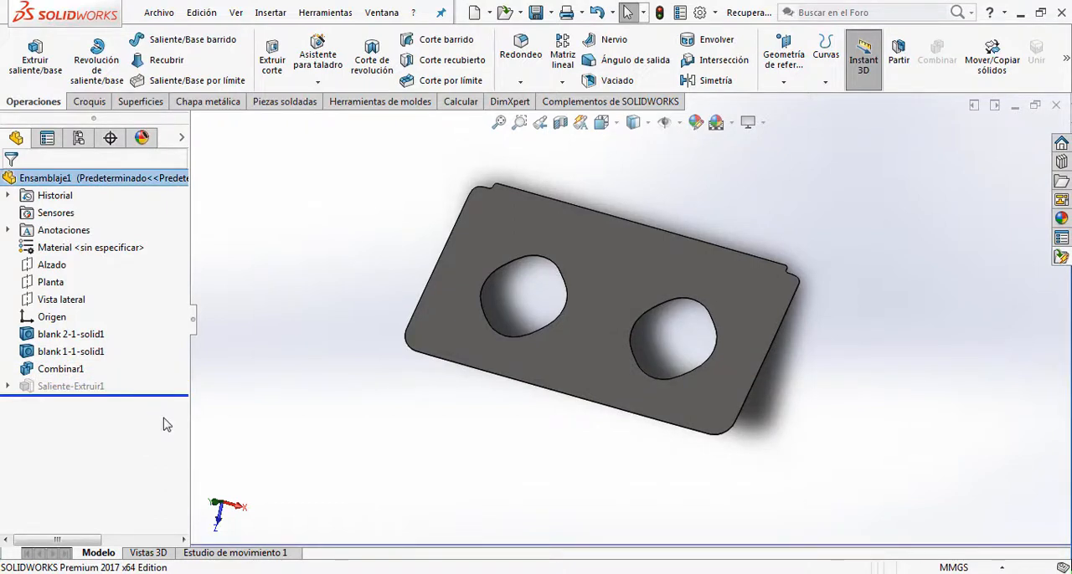
{"action": "left_click_drag", "start_coordinate": [165, 425], "coordinate": [163, 425]}
Step: Edit the Saliente-Extruir1 plate extrusion so it merges with the combined blank through Fusionar resultado, and view the resulting two-hole plate
{"action": "right_click", "coordinate": [90, 410]}
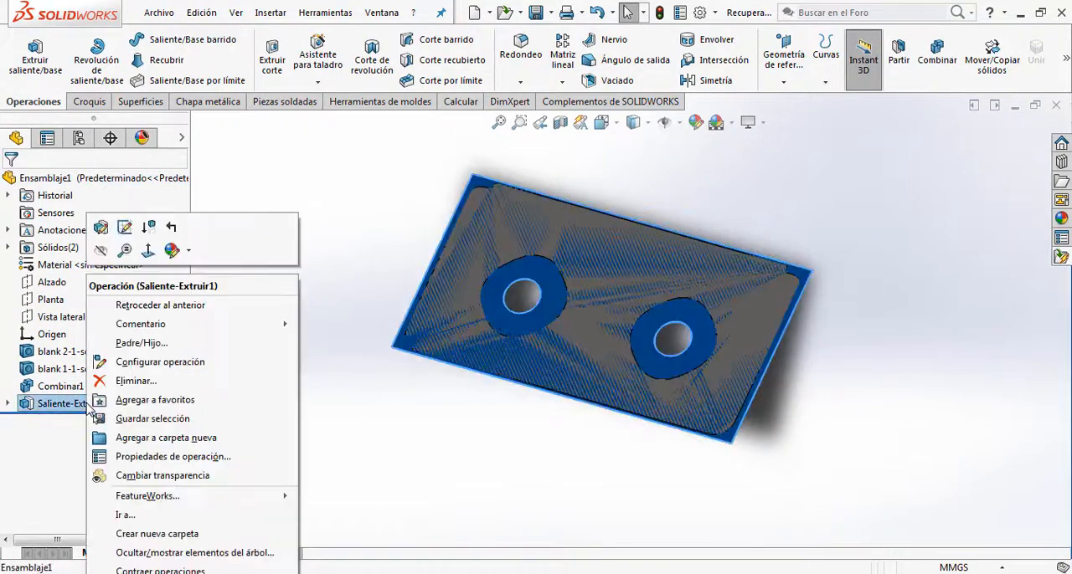
{"action": "left_click", "coordinate": [98, 237]}
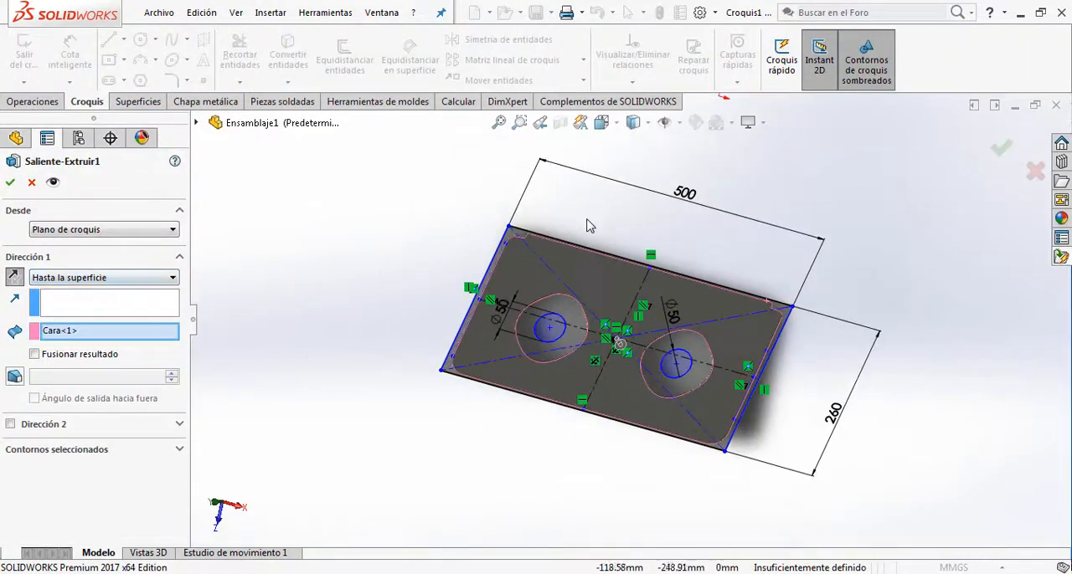
{"action": "left_click", "coordinate": [10, 183]}
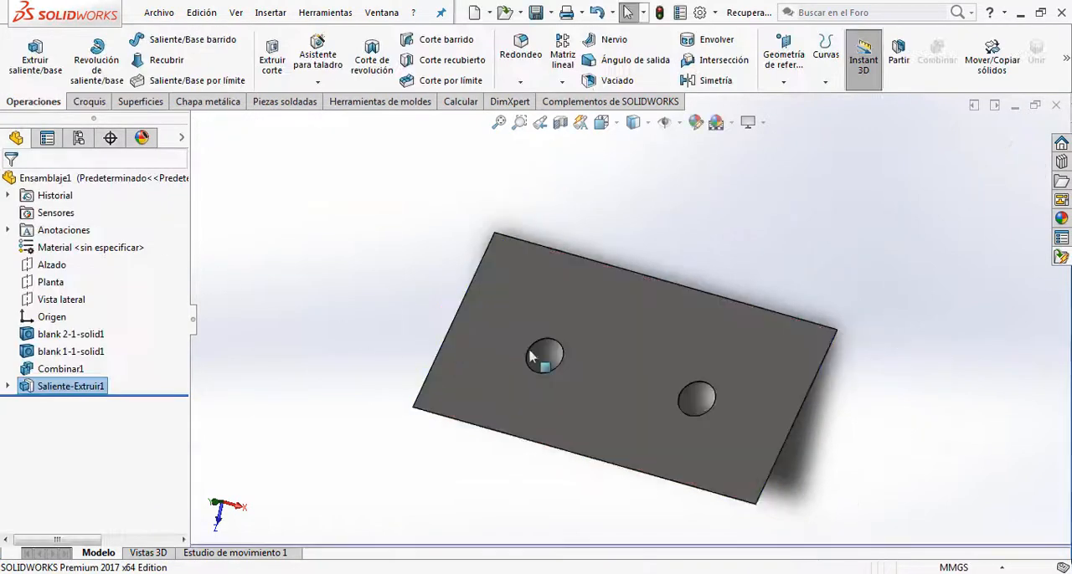
{"action": "middle_click_drag", "start_coordinate": [808, 343], "coordinate": [758, 389]}
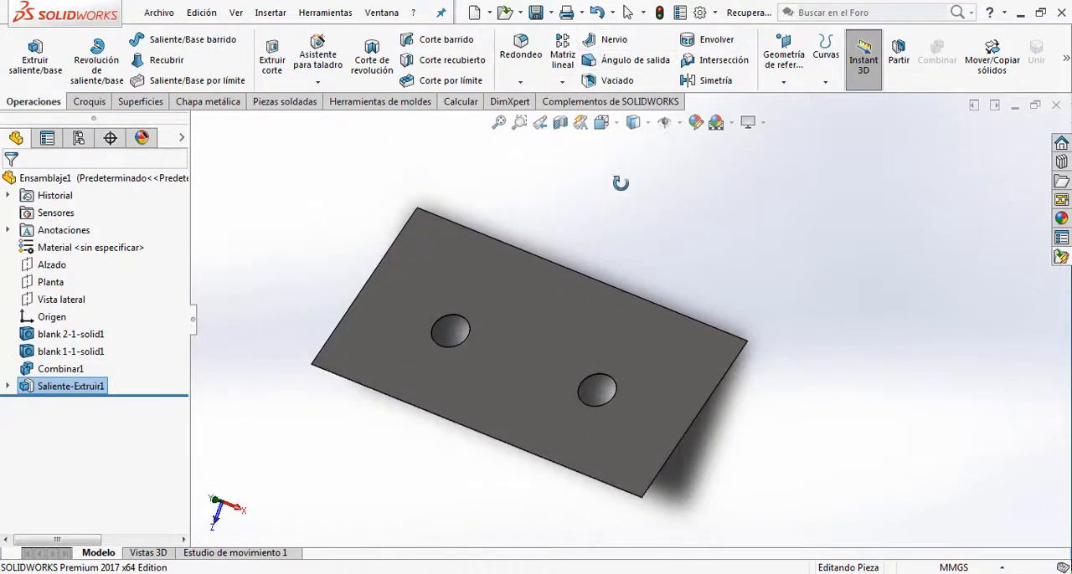